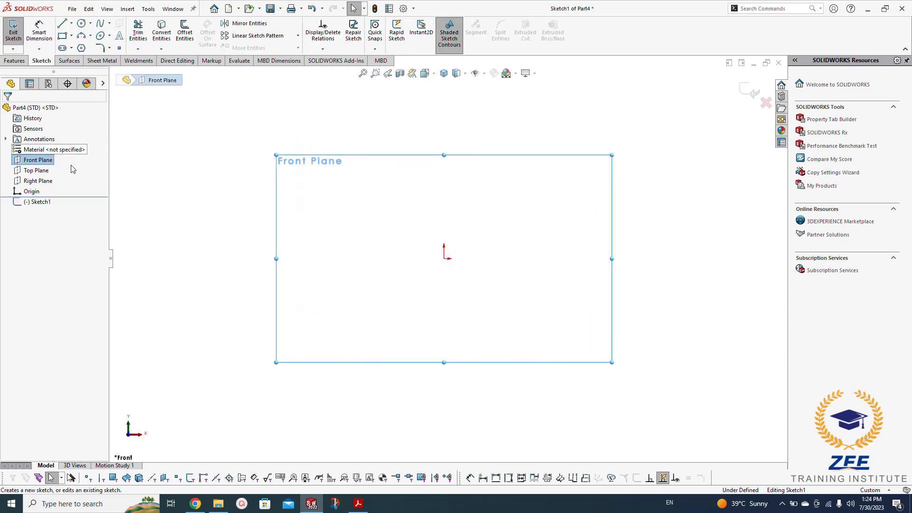
# Step: Sketch a vertical centerline about 48 mm long upward from the origin on the Front Plane
pyautogui.click(72, 24)
pyautogui.click(86, 44)
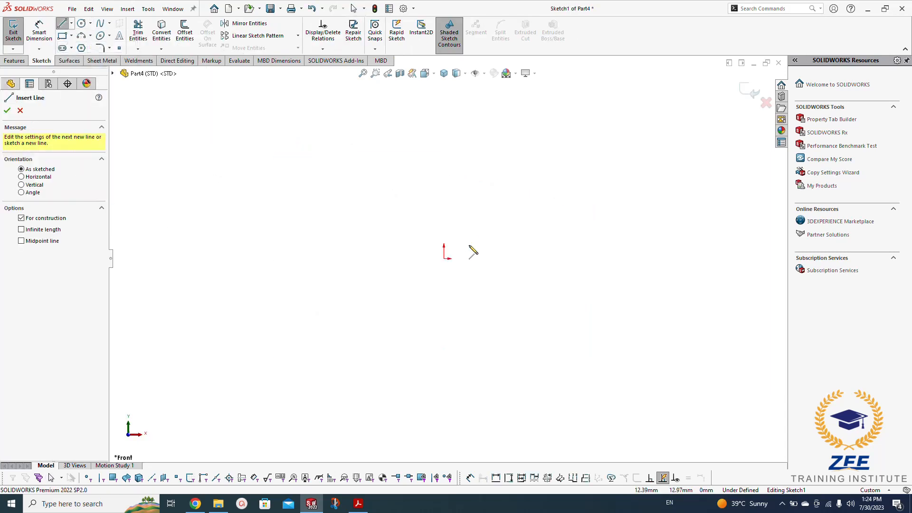
pyautogui.click(444, 258)
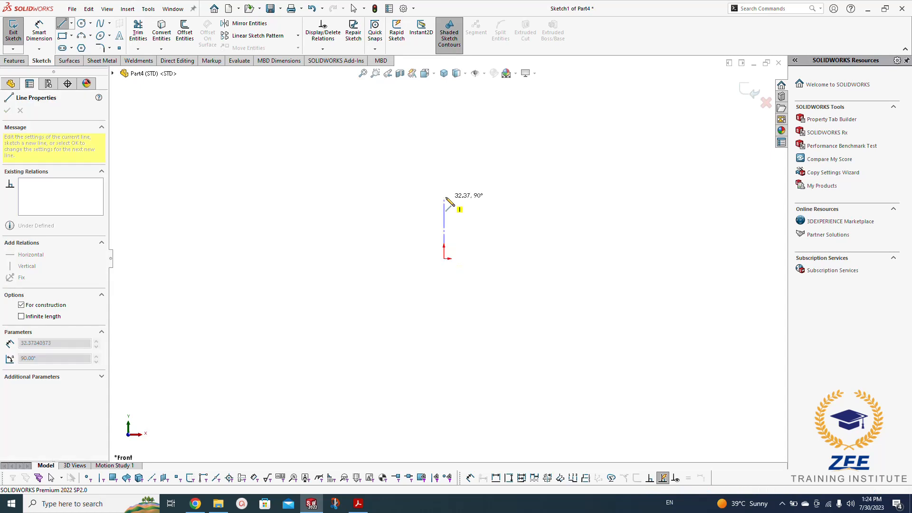
pyautogui.click(444, 168)
pyautogui.press('Escape')
# Step: Dimension the vertical centerline's length as 60 mm
pyautogui.moveTo(395, 211); pyautogui.dragTo(386, 152, button='right')
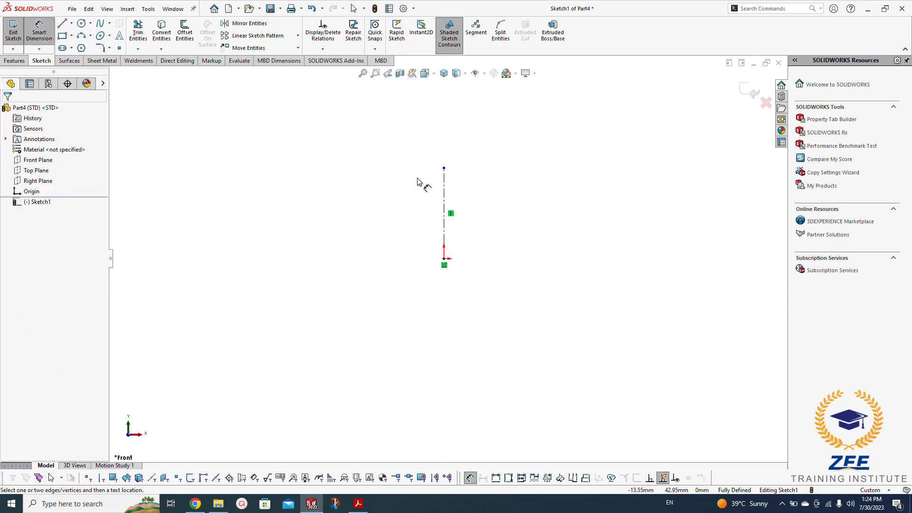
pyautogui.click(445, 190)
pyautogui.click(402, 192)
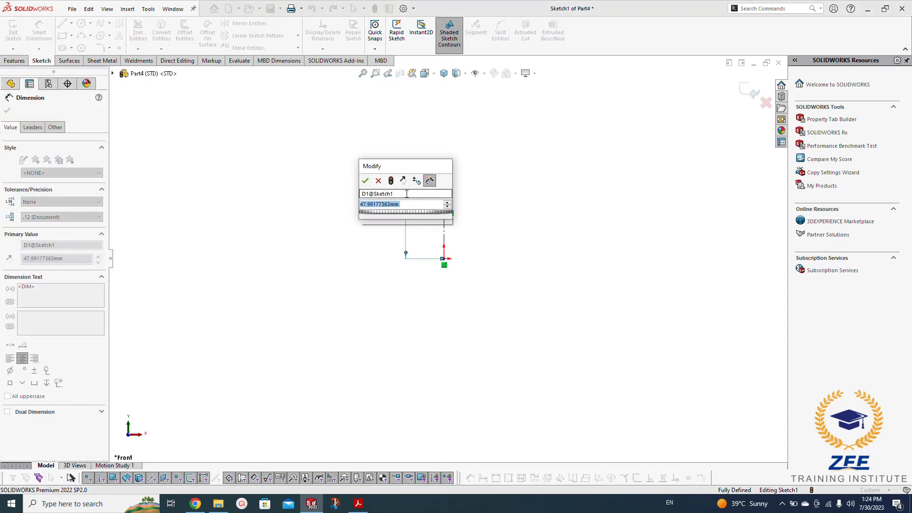
pyautogui.write('60')
pyautogui.press('Return')
pyautogui.press('Escape')
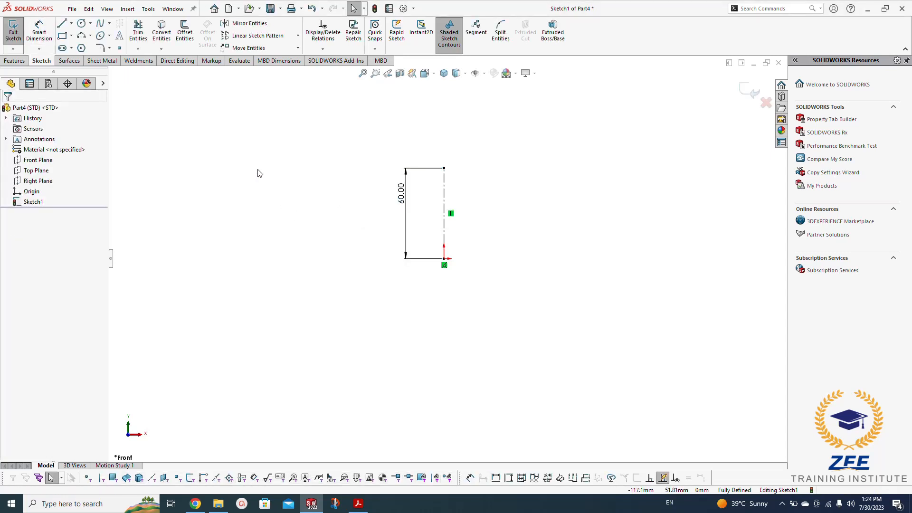
pyautogui.click(120, 50)
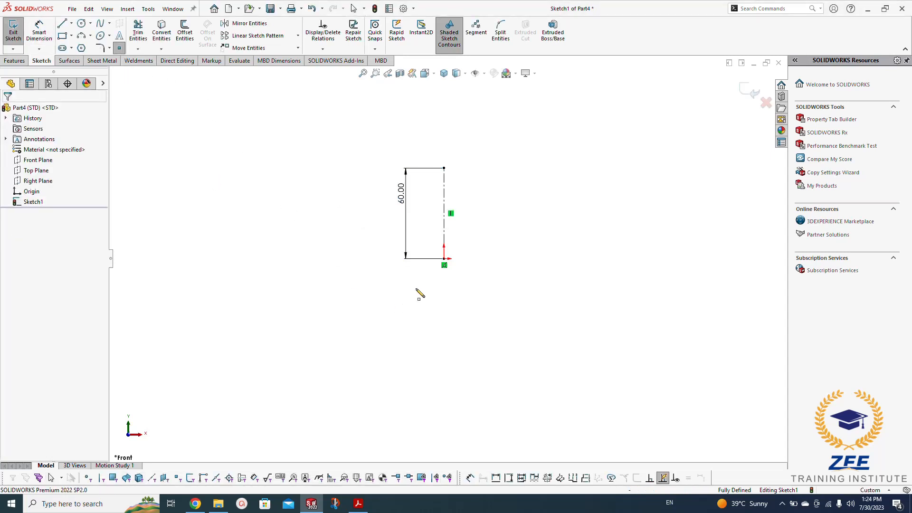
pyautogui.click(445, 259)
pyautogui.press('Escape')
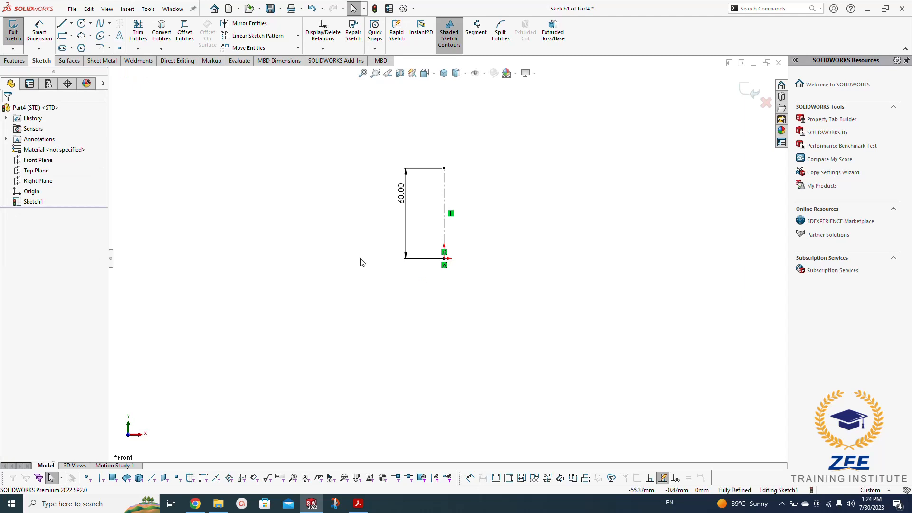
pyautogui.moveTo(365, 238)
pyautogui.mouseDown()
pyautogui.moveTo(485, 299)
pyautogui.moveTo(485, 309)
pyautogui.mouseUp()
pyautogui.press('Delete')
# Step: Exit the sketch and create a reference plane through the centerline's upper endpoint, parallel to the Top Plane
pyautogui.click(754, 92)
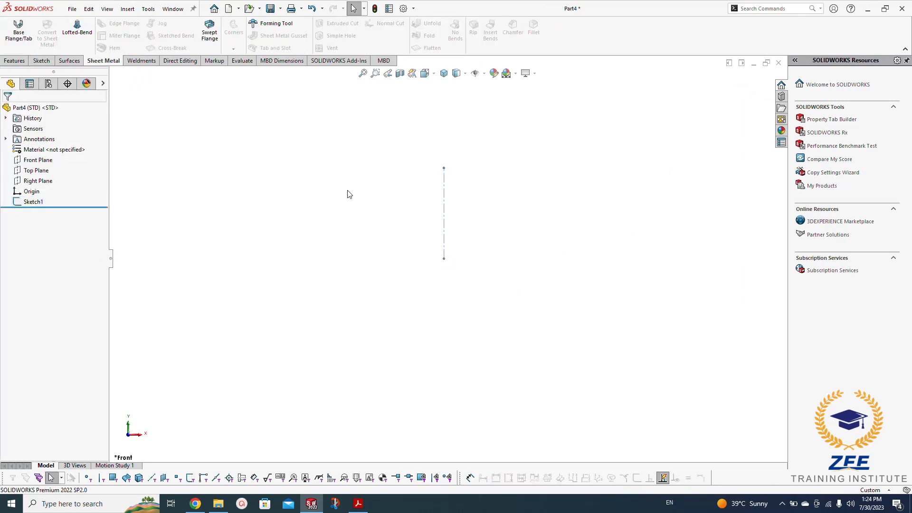
pyautogui.click(444, 168)
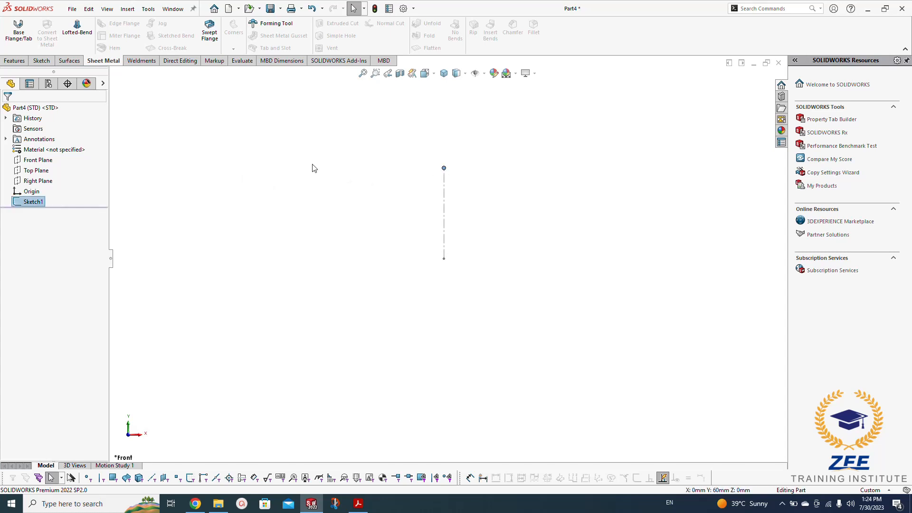
pyautogui.keyDown('ctrl'); pyautogui.click(47, 173); pyautogui.keyUp('ctrl')
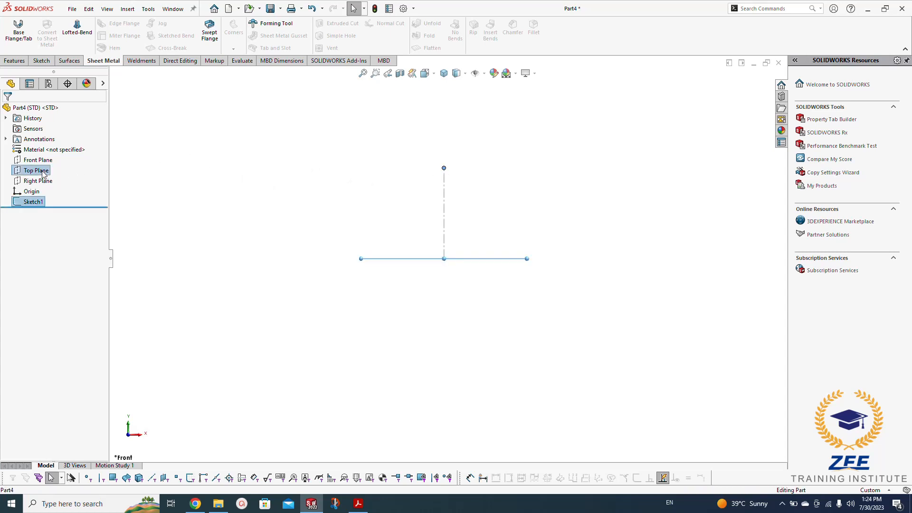
pyautogui.click(15, 61)
pyautogui.click(374, 38)
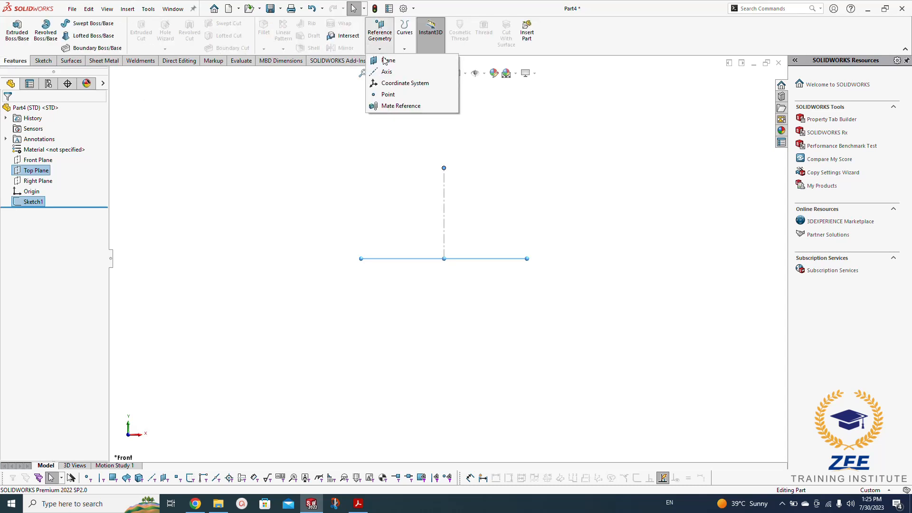
pyautogui.click(385, 60)
pyautogui.moveTo(293, 205); pyautogui.dragTo(282, 262, button='middle')
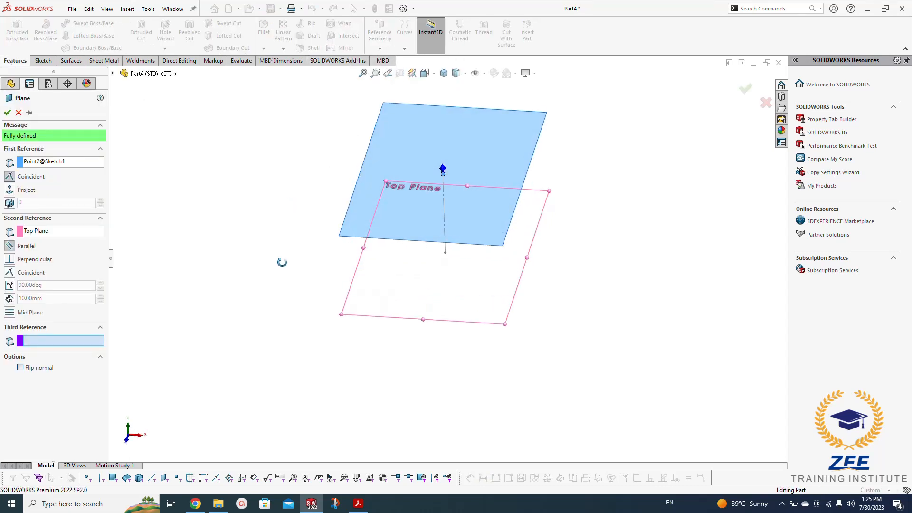
pyautogui.click(8, 112)
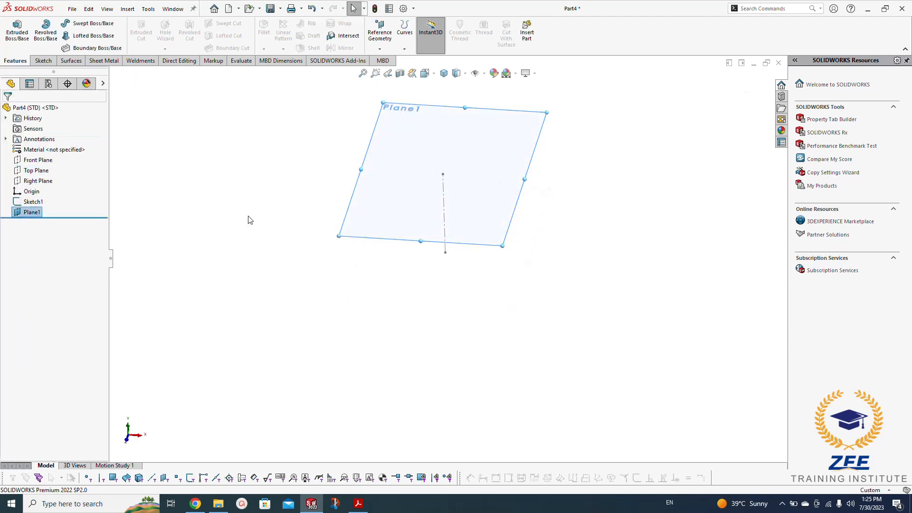
# Step: Sketch a center rectangle about 181 by 78 mm on the new plane, centered on the origin
pyautogui.click(413, 212)
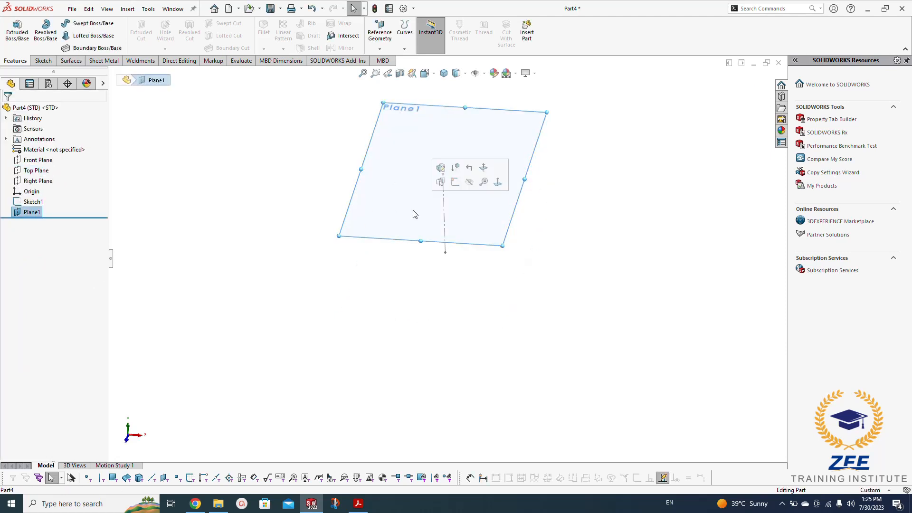
pyautogui.click(455, 182)
pyautogui.click(62, 37)
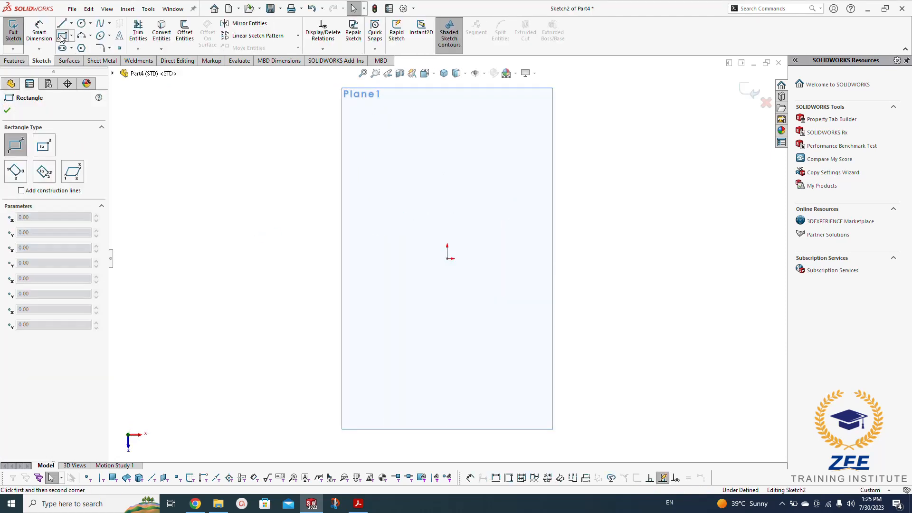
pyautogui.click(44, 145)
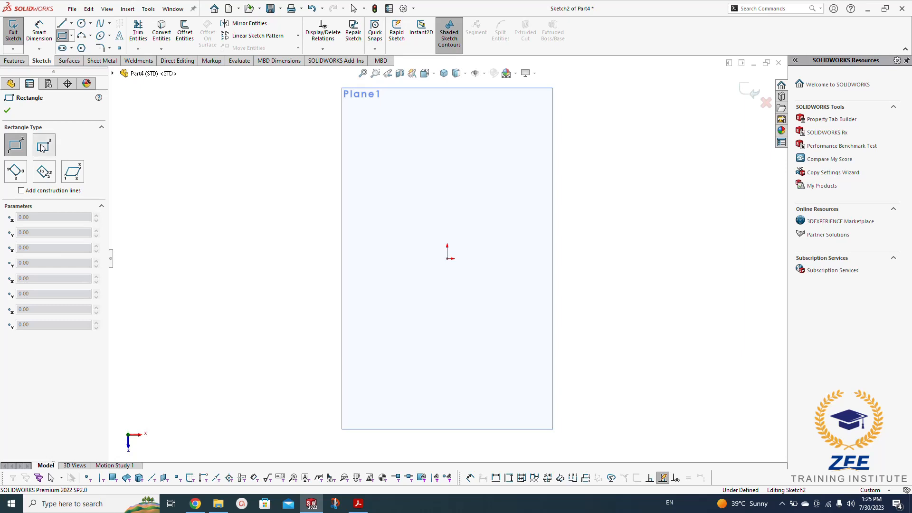
pyautogui.click(447, 259)
pyautogui.click(274, 185)
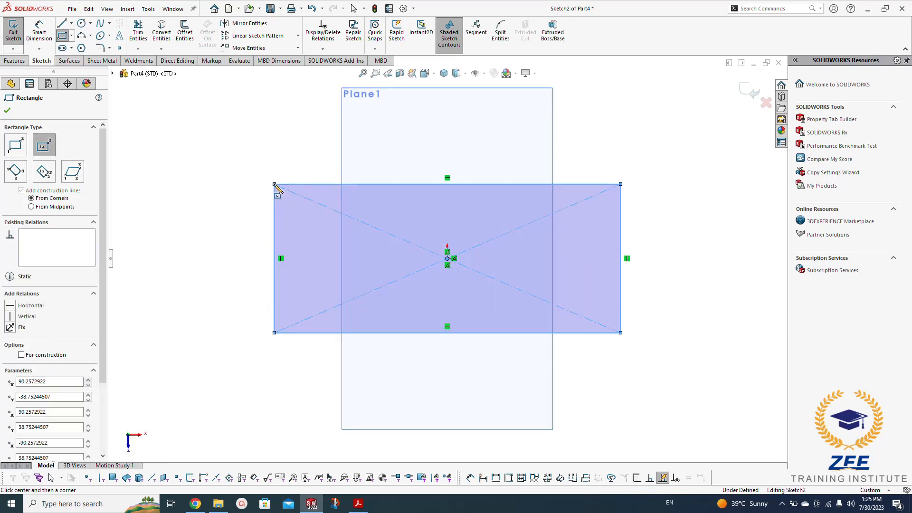
pyautogui.press('Escape')
# Step: Dimension the rectangle 80 mm wide and 60 mm high, and exit the sketch
pyautogui.moveTo(221, 256); pyautogui.dragTo(229, 214, button='right')
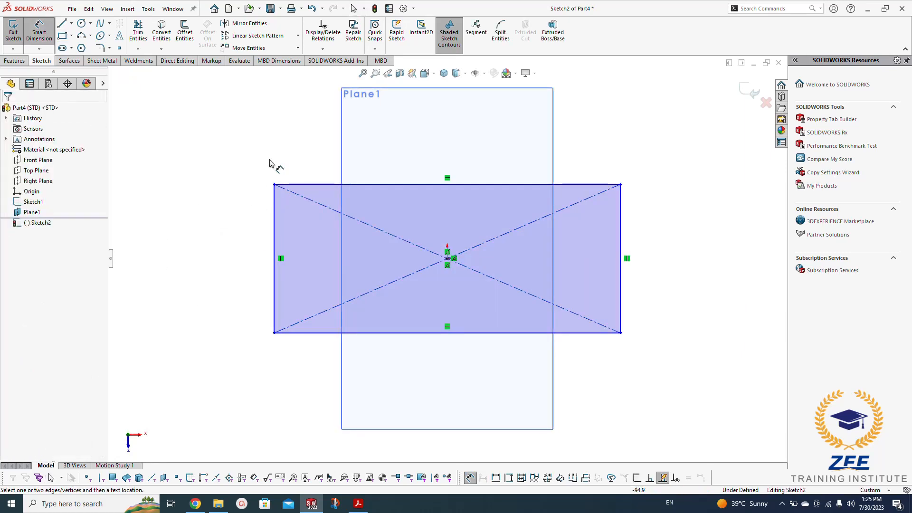
pyautogui.click(381, 185)
pyautogui.click(412, 151)
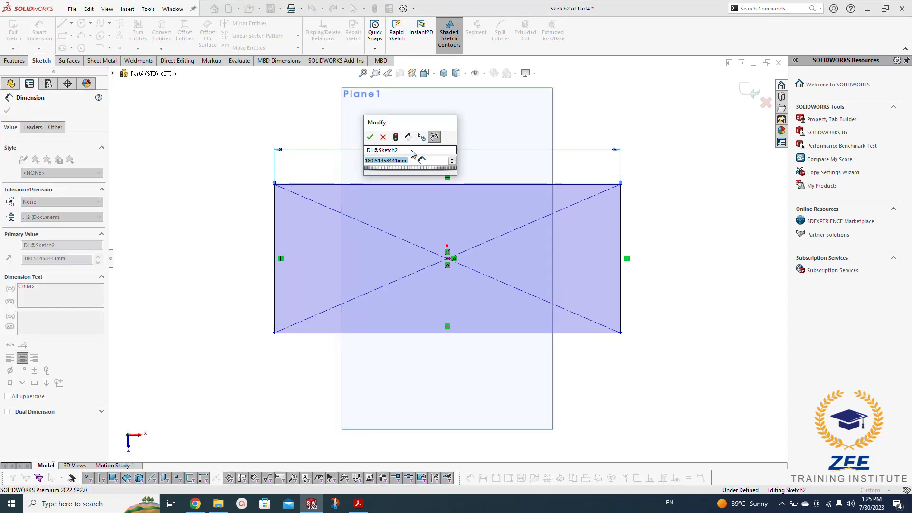
pyautogui.write('80')
pyautogui.press('Return')
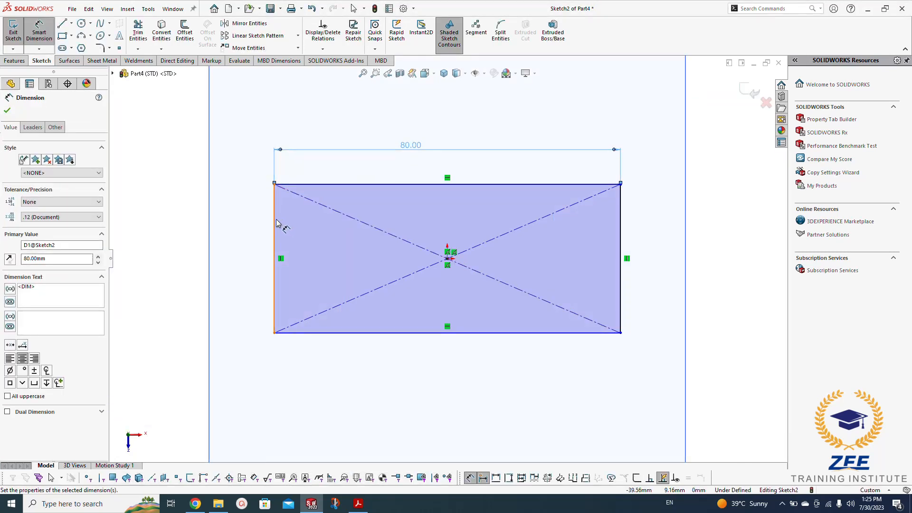
pyautogui.click(275, 227)
pyautogui.click(242, 229)
pyautogui.write('60')
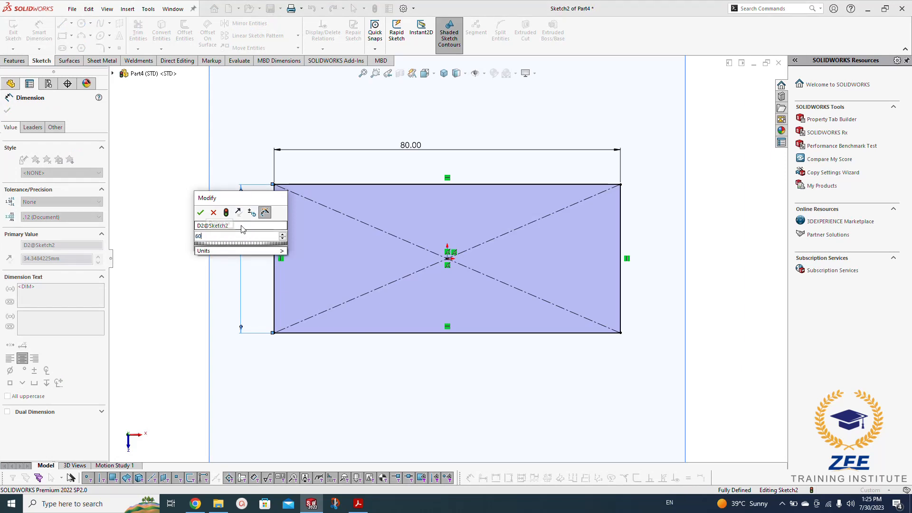
pyautogui.press('Return')
pyautogui.click(753, 91)
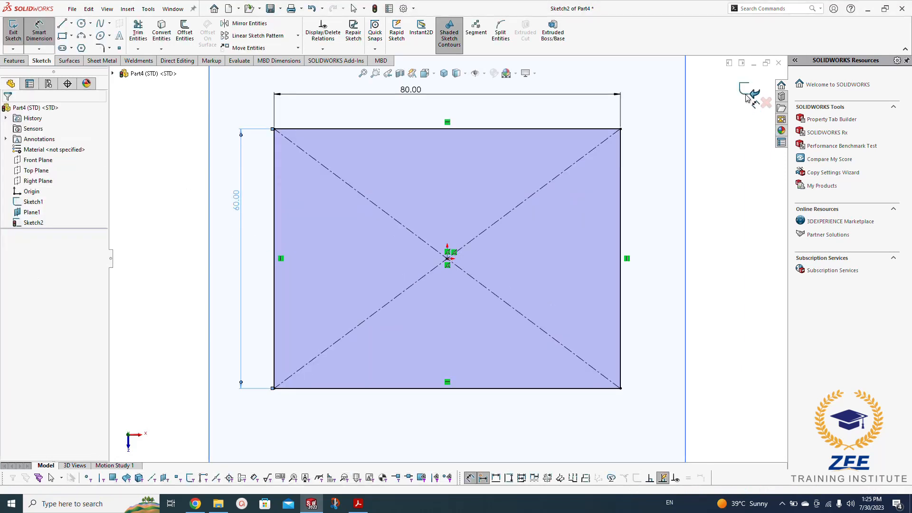
pyautogui.click(724, 229)
# Step: Hide Plane1 and set the view to isometric
pyautogui.click(32, 212)
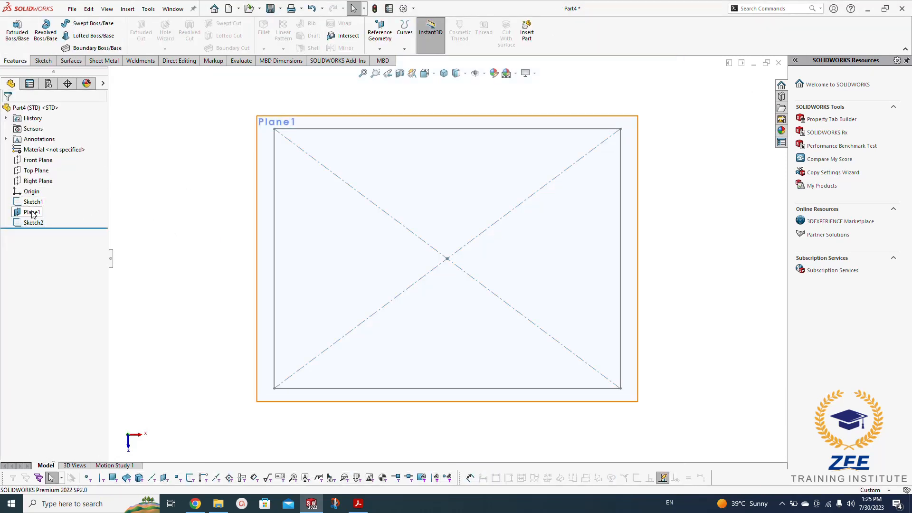
pyautogui.click(54, 197)
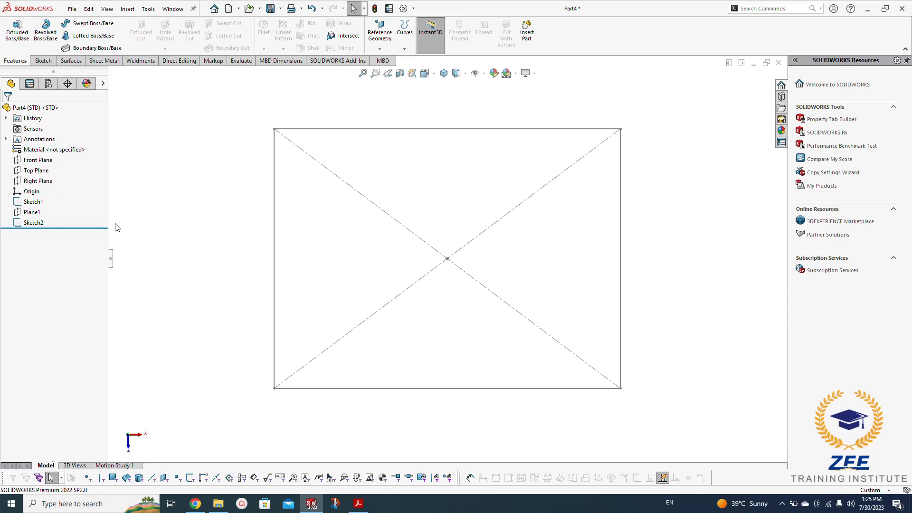
pyautogui.click(444, 72)
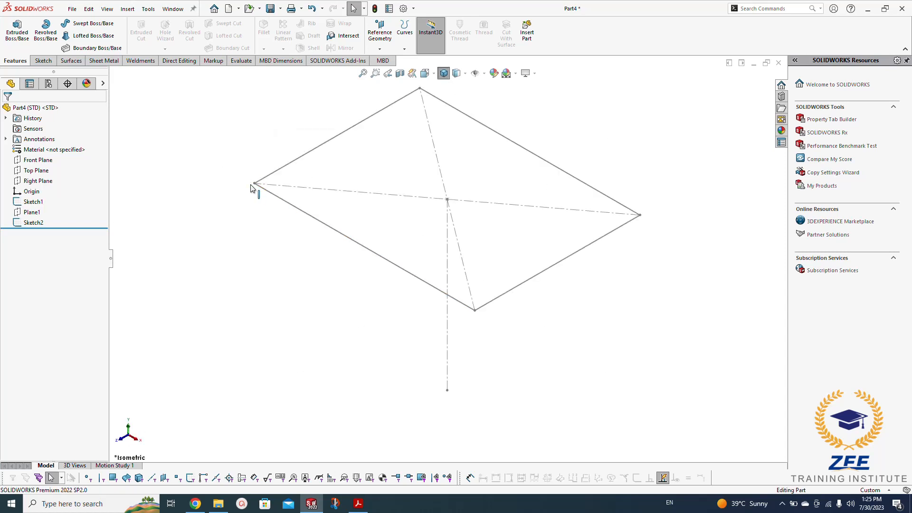
# Step: Examine the wheelbarrow drawing in Fig. 11 of The-Geometry-Of-Sheet-Metal-Work.pdf in Adobe Acrobat Reader and return to SOLIDWORKS
pyautogui.click(358, 504)
pyautogui.scroll(10, 379, 192)
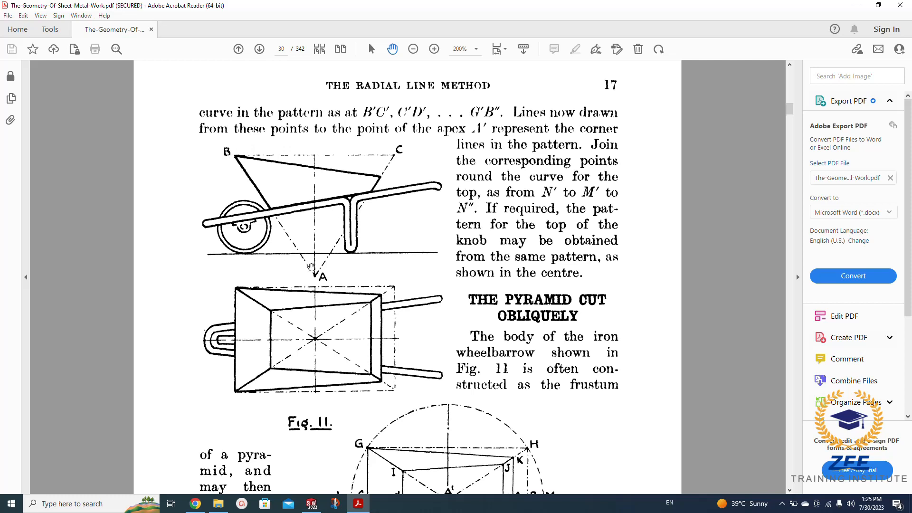
pyautogui.click(311, 504)
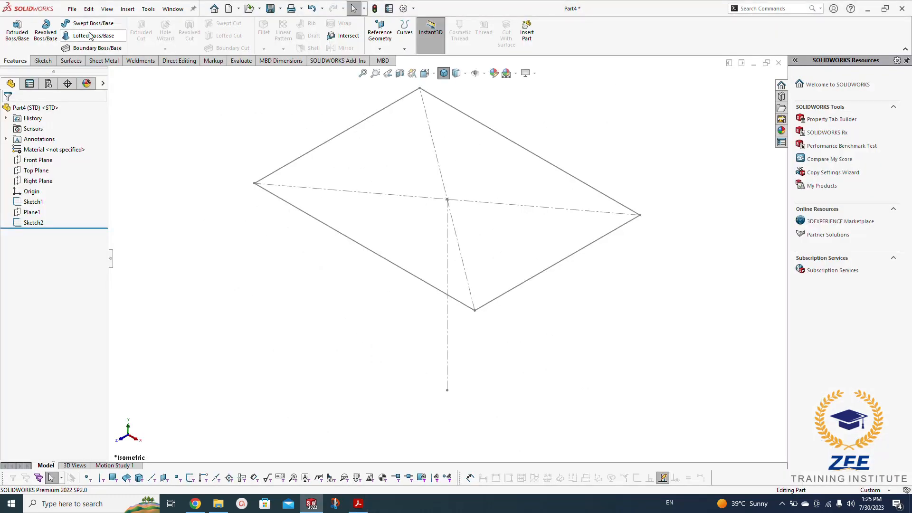
pyautogui.click(92, 36)
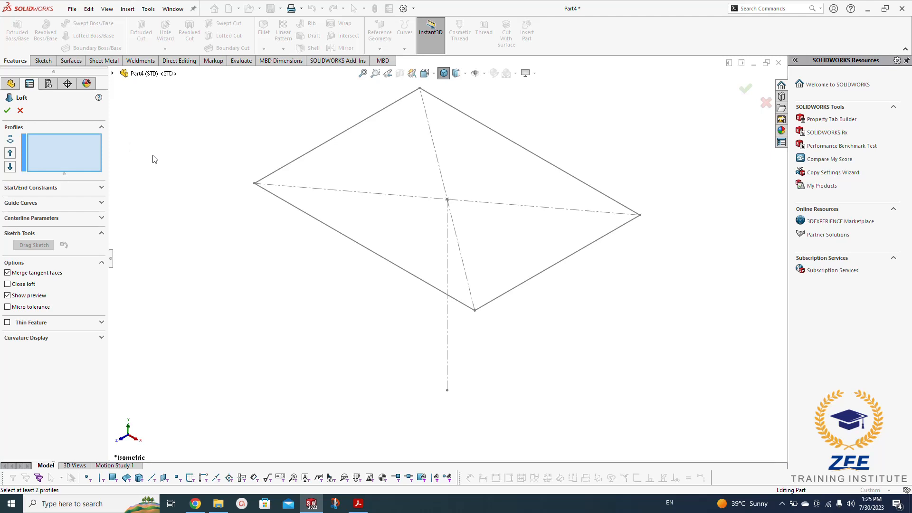
pyautogui.click(293, 204)
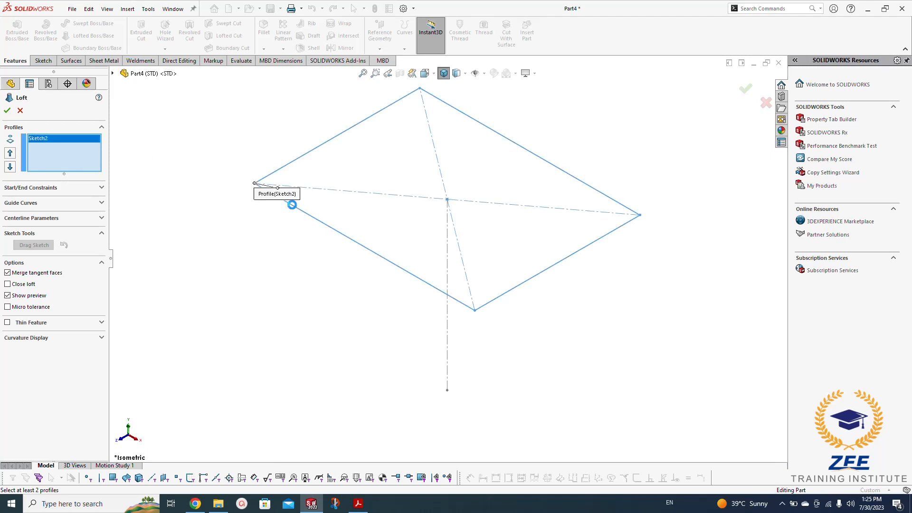
pyautogui.click(447, 391)
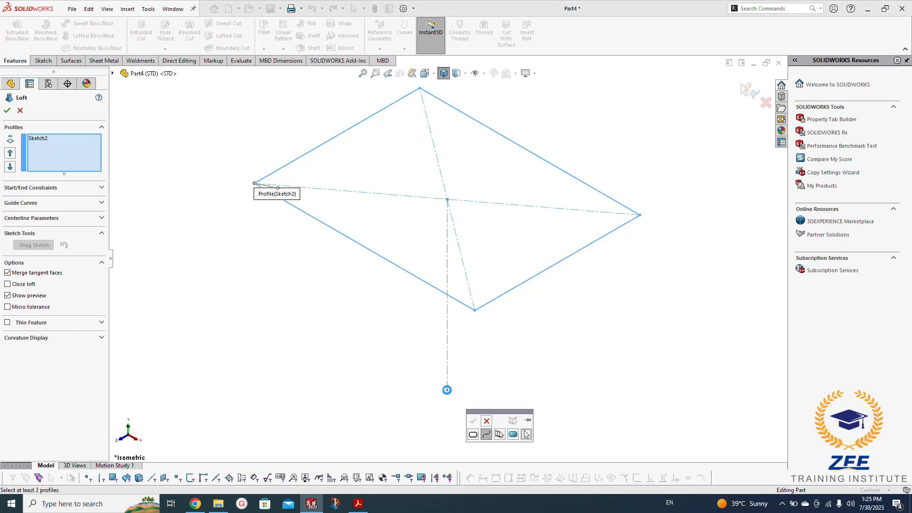
pyautogui.click(20, 110)
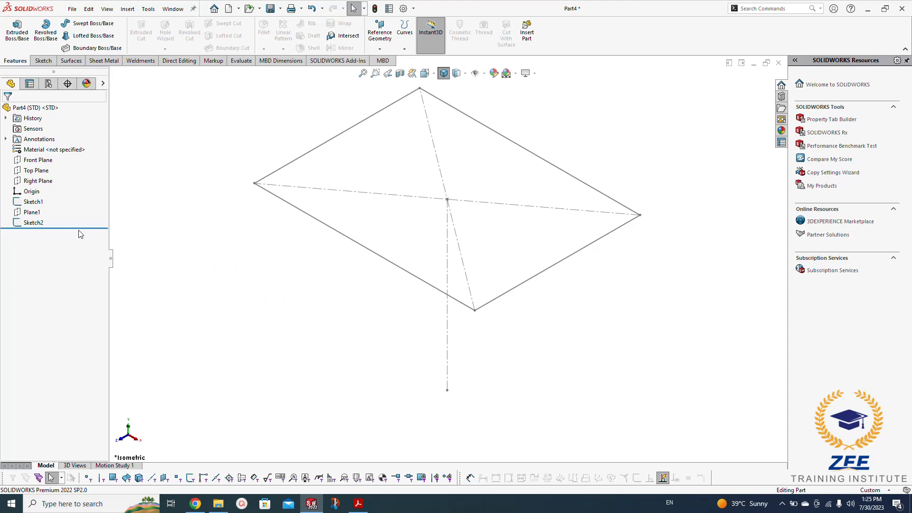
# Step: Edit the centerline sketch to add a point at the origin, and exit the sketch
pyautogui.click(34, 202)
pyautogui.click(41, 173)
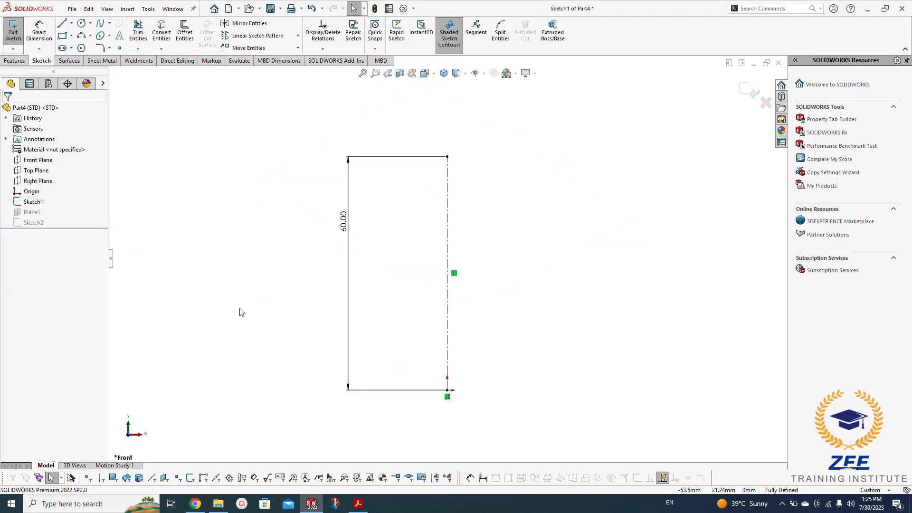
pyautogui.click(119, 49)
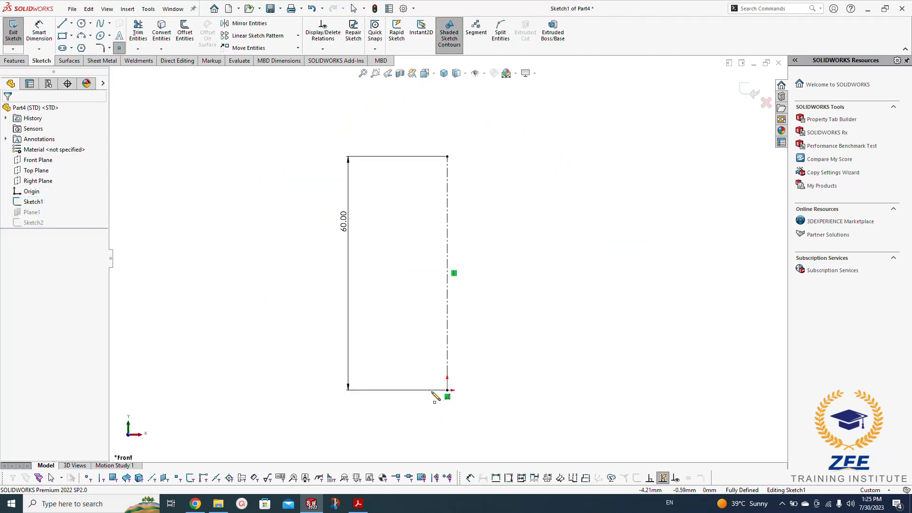
pyautogui.click(447, 391)
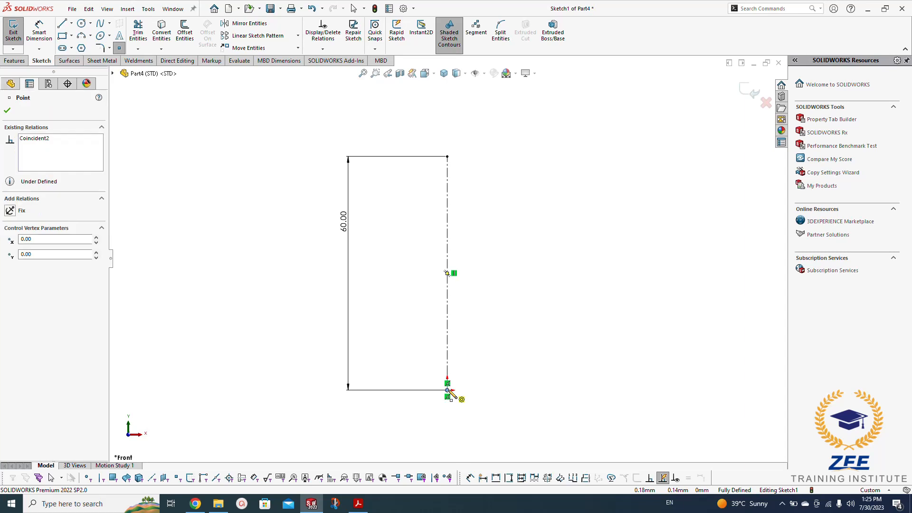
pyautogui.click(753, 92)
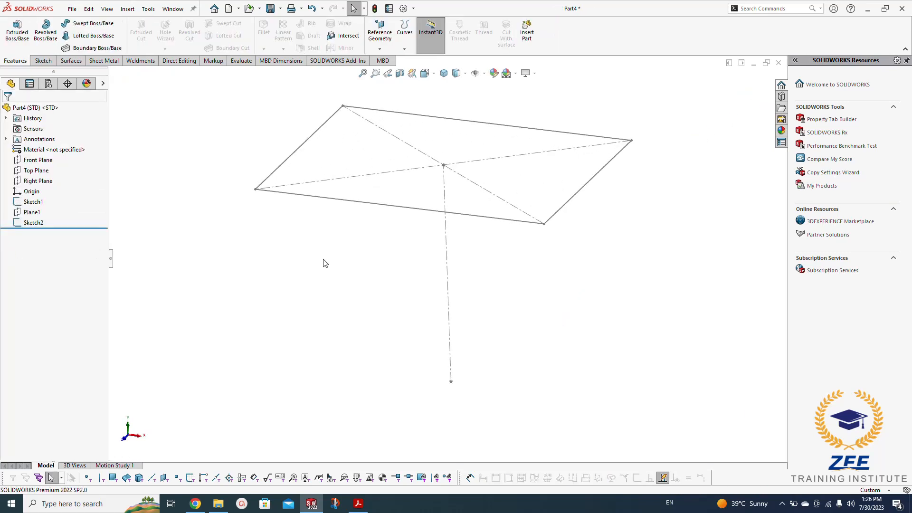
# Step: Loft a solid pyramid from the 80 by 60 mm rectangle sketch down to the apex point at the origin
pyautogui.click(91, 36)
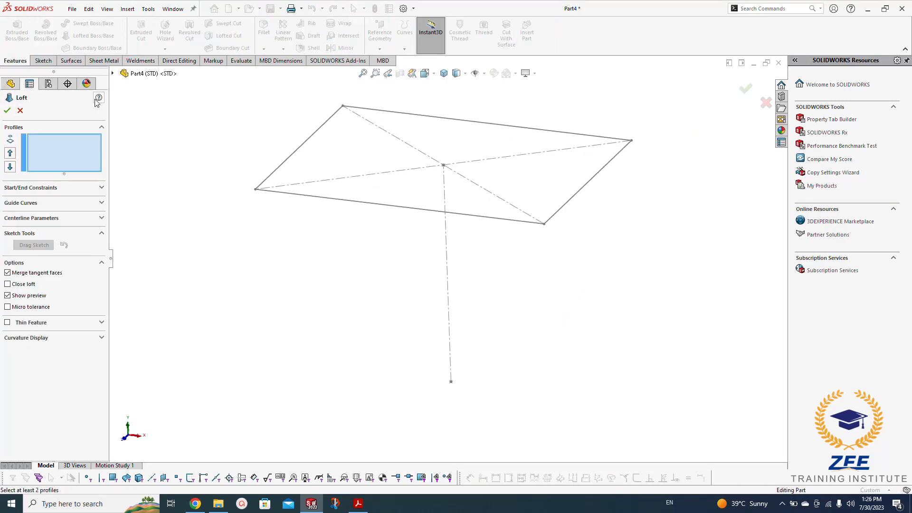
pyautogui.click(322, 200)
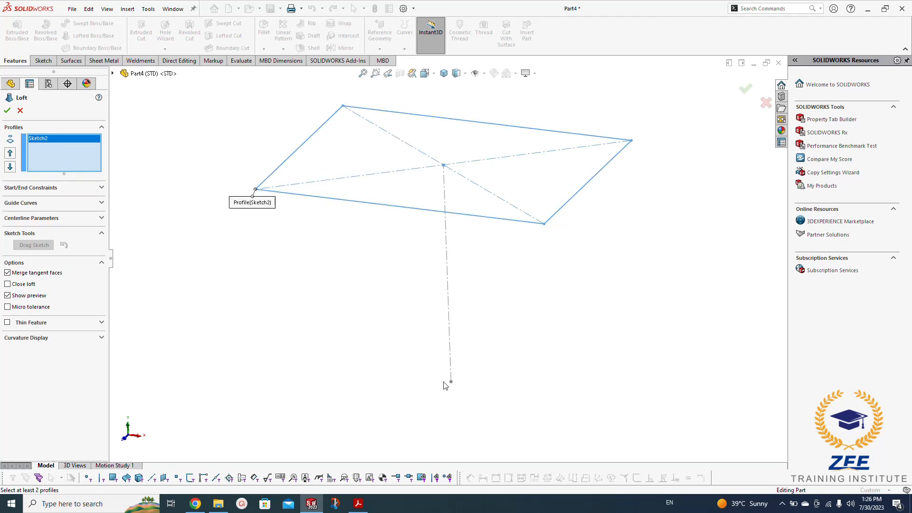
pyautogui.click(451, 382)
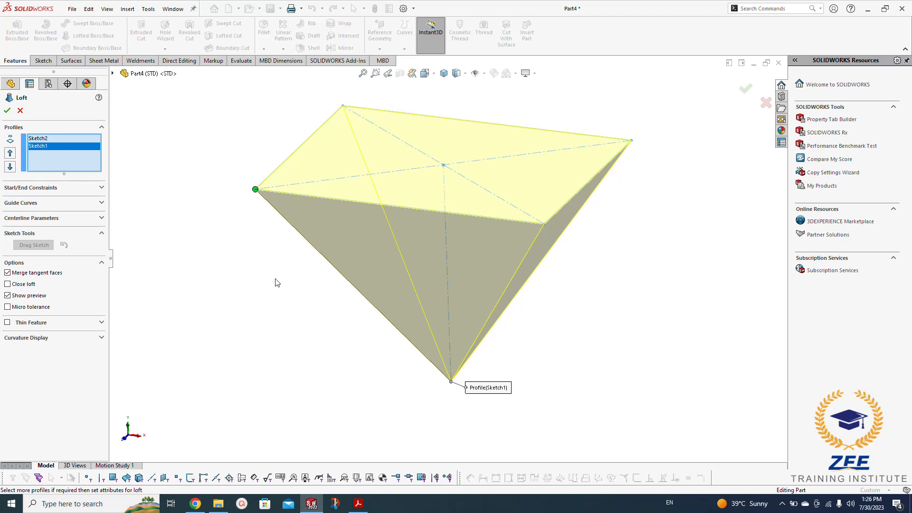
pyautogui.moveTo(278, 283); pyautogui.dragTo(301, 287, button='middle')
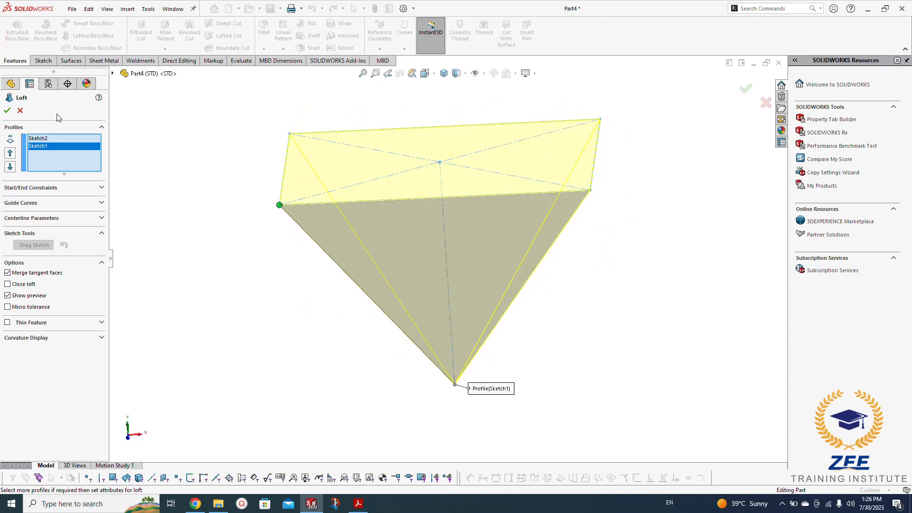
pyautogui.click(7, 110)
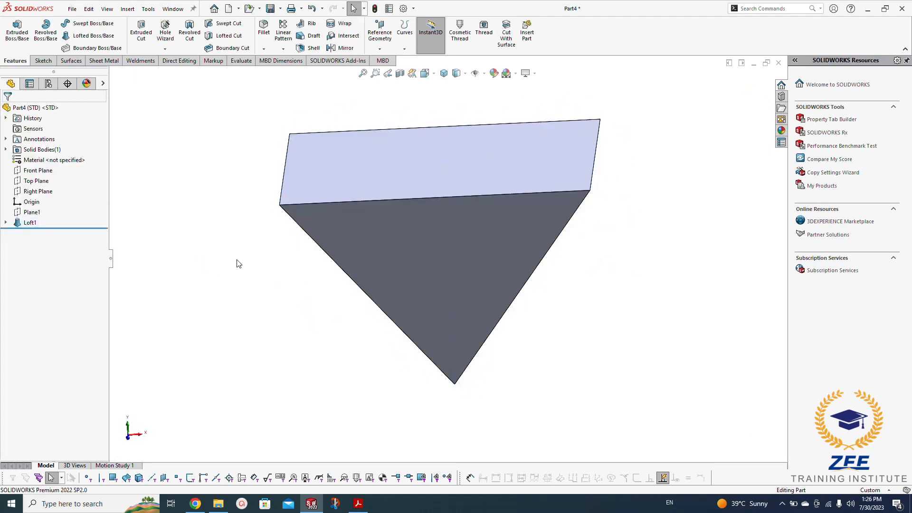
# Step: Set the view to front and start a new sketch on the Front Plane
pyautogui.press('space')
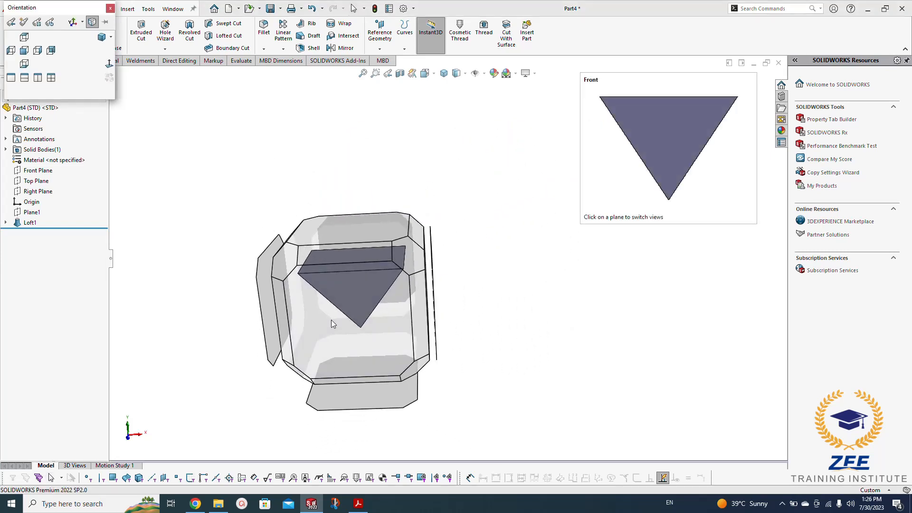
pyautogui.click(332, 320)
pyautogui.moveTo(363, 331)
pyautogui.mouseDown(button='middle')
pyautogui.moveTo(407, 255)
pyautogui.moveTo(421, 143)
pyautogui.moveTo(406, 136)
pyautogui.moveTo(383, 149)
pyautogui.moveTo(396, 264)
pyautogui.moveTo(367, 319)
pyautogui.mouseUp(button='middle')
pyautogui.press('space')
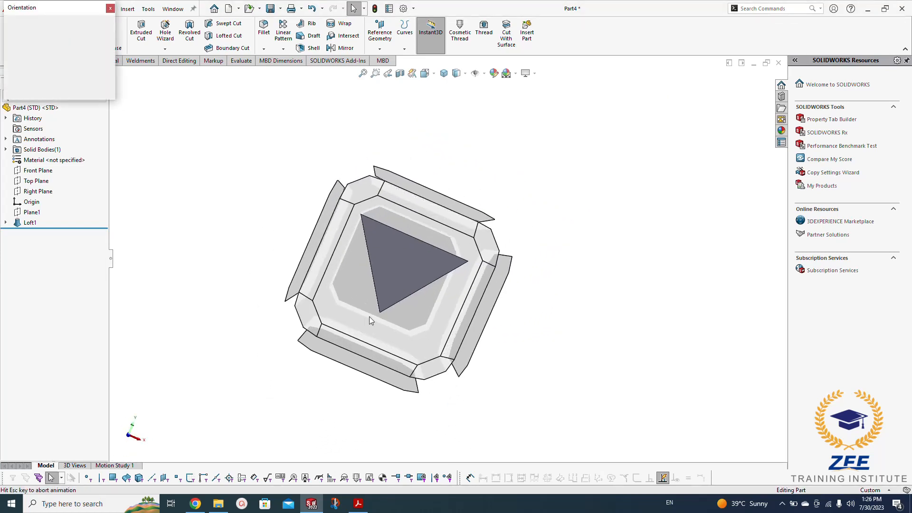
pyautogui.click(369, 317)
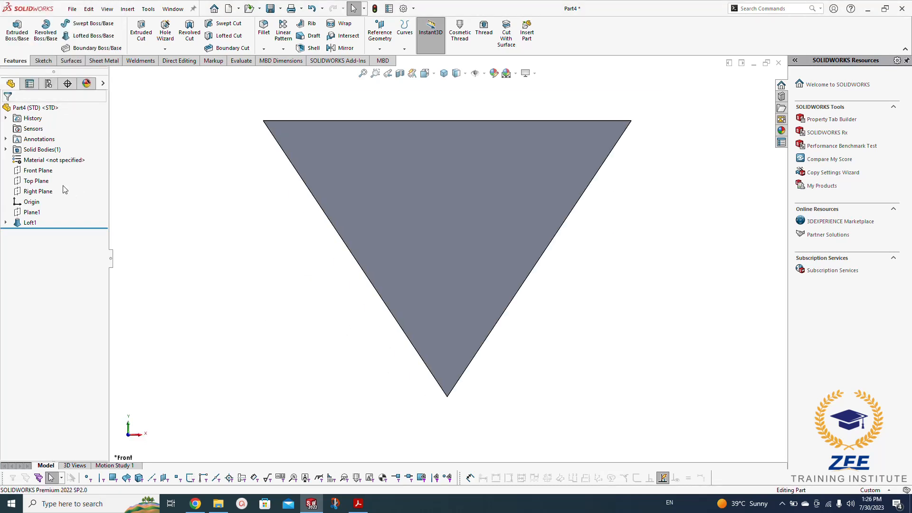
pyautogui.click(39, 171)
pyautogui.click(51, 158)
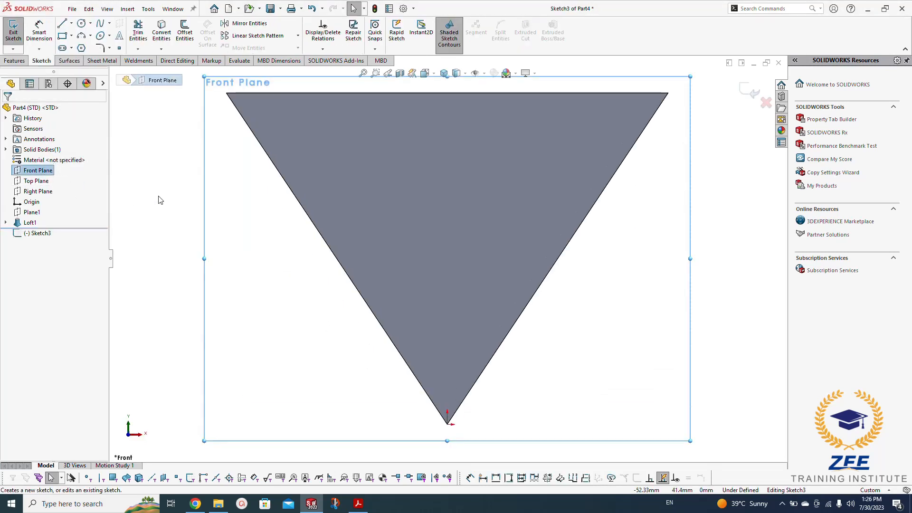
# Step: Sketch a closed triangle from the pyramid's top edge to a point on its right slanted edge, and delete the extra line on the left edge
pyautogui.click(63, 25)
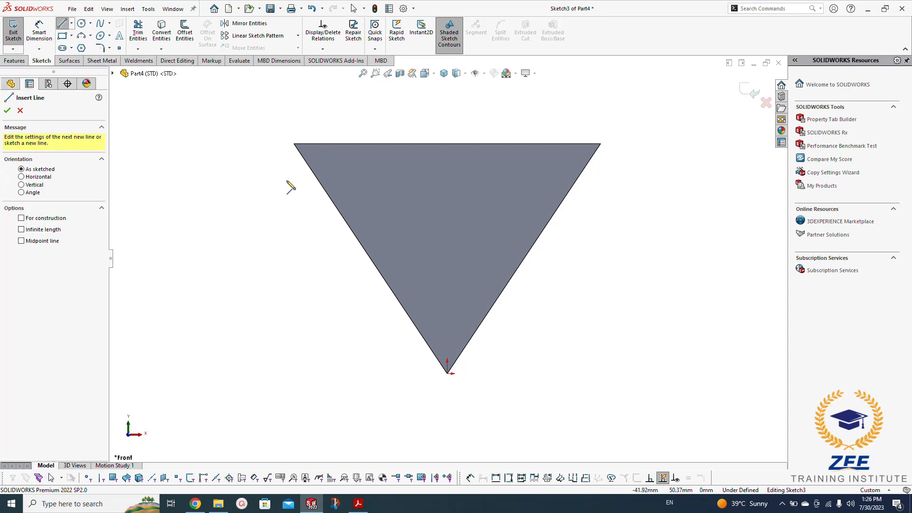
pyautogui.click(337, 209)
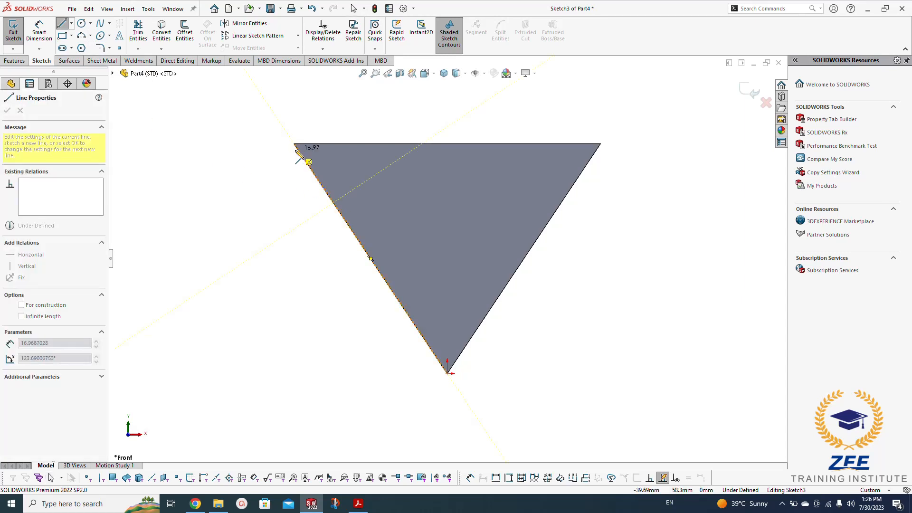
pyautogui.click(295, 144)
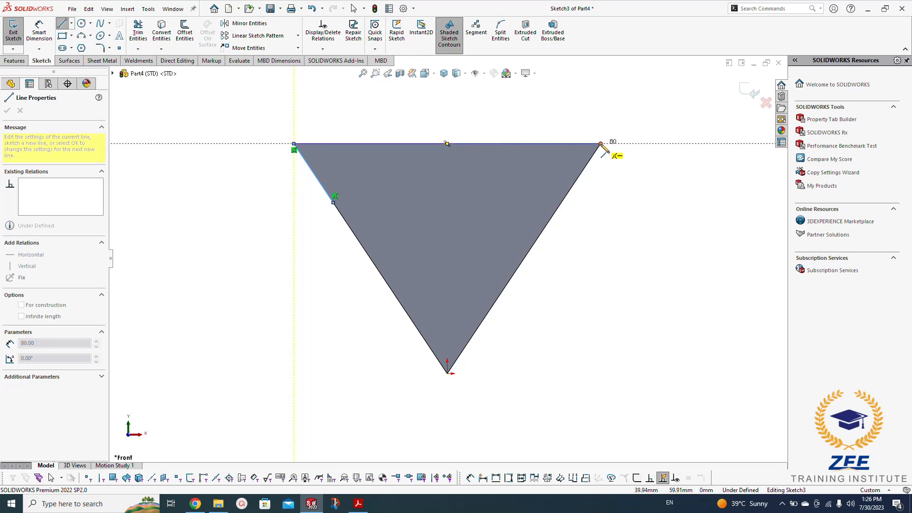
pyautogui.click(601, 143)
pyautogui.click(571, 189)
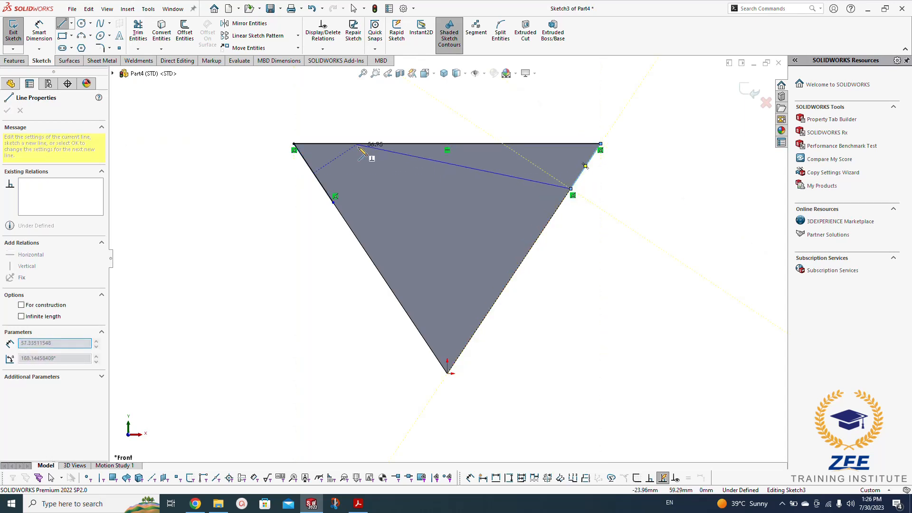
pyautogui.click(294, 144)
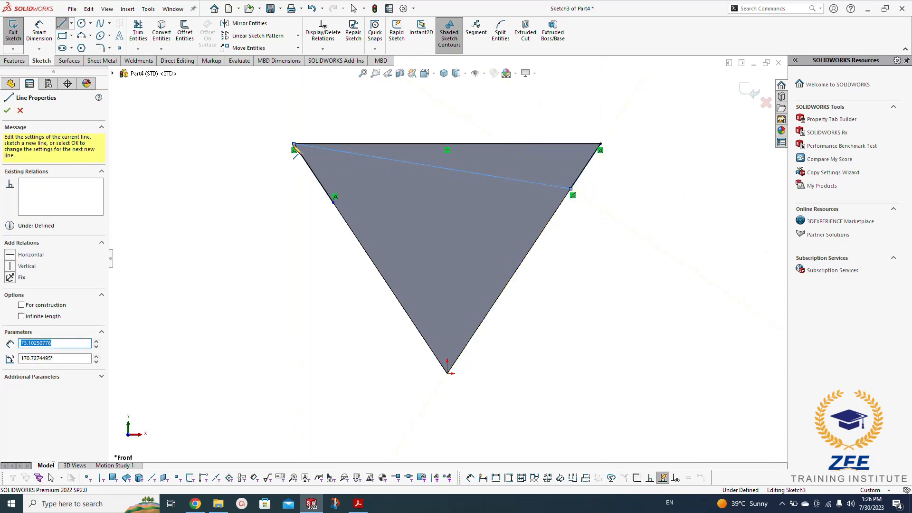
pyautogui.press('Escape')
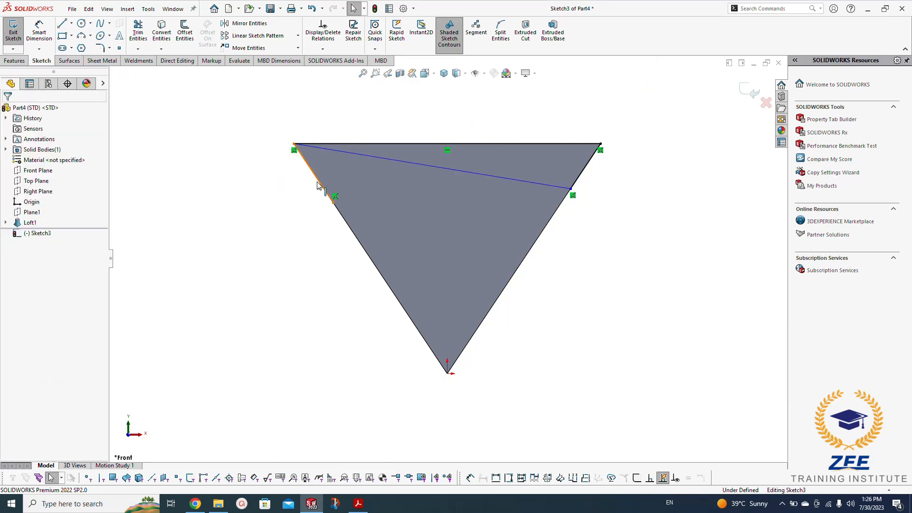
pyautogui.click(318, 186)
pyautogui.click(271, 220)
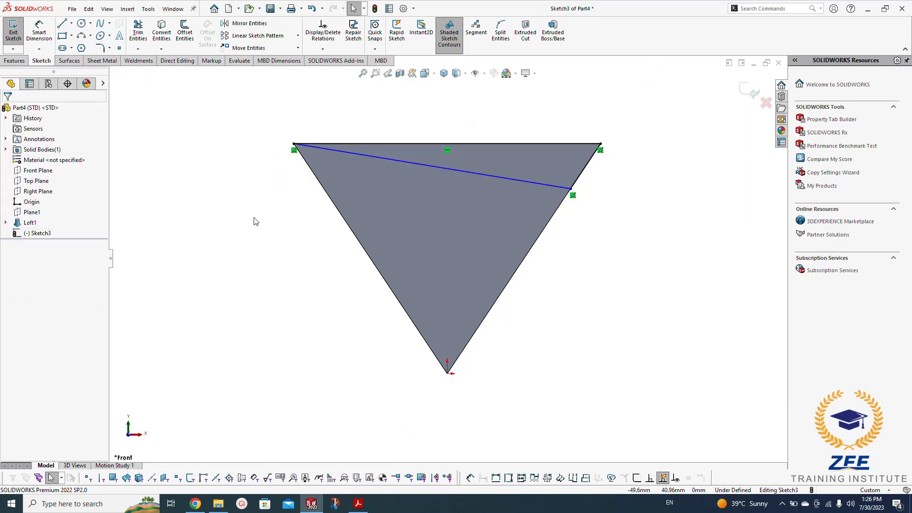
# Step: Sketch a closed triangle from the apex along both slanted edges, with a sloping line joining them across the pyramid
pyautogui.click(62, 23)
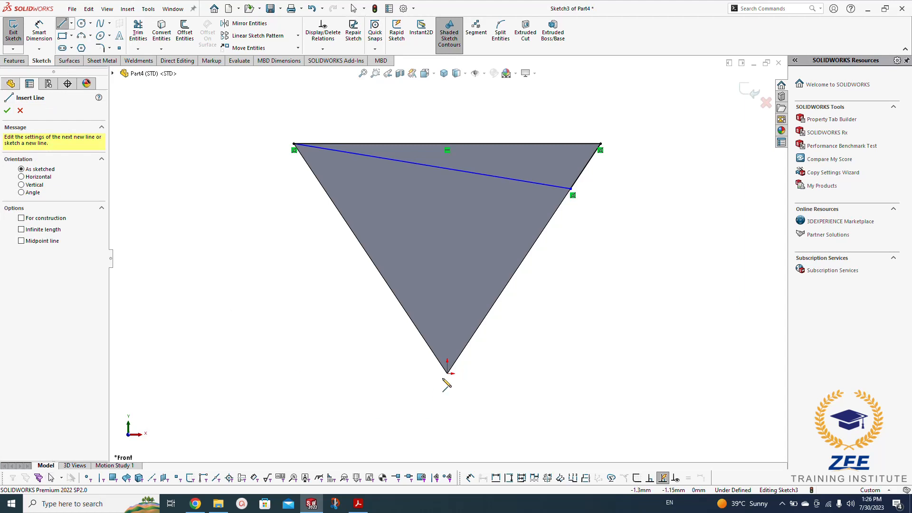
pyautogui.click(447, 374)
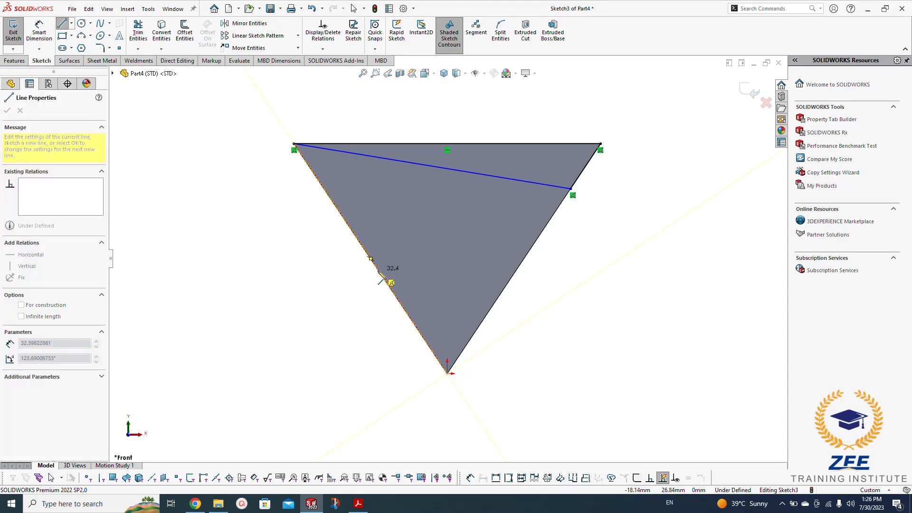
pyautogui.click(379, 270)
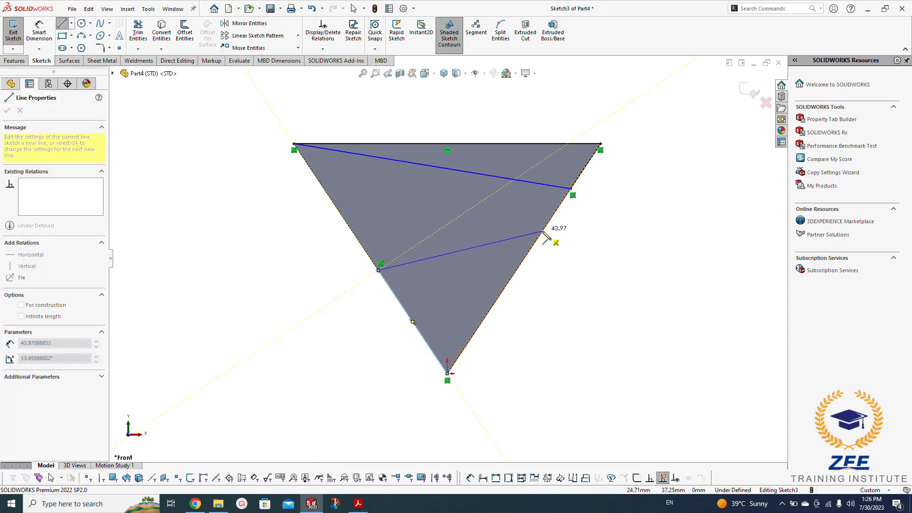
pyautogui.click(543, 232)
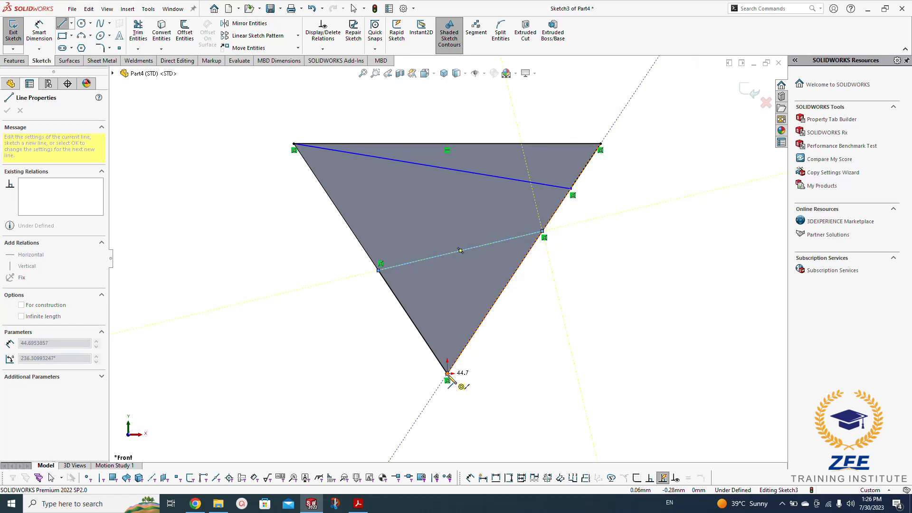
pyautogui.click(447, 374)
pyautogui.press('Escape')
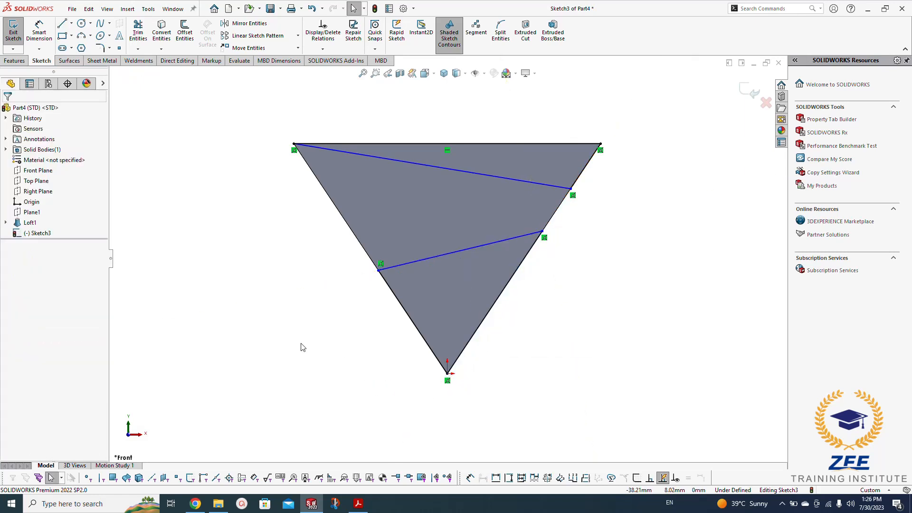
# Step: Dimension the upper triangle's short right side with a vertical height of 12 mm
pyautogui.moveTo(281, 309); pyautogui.dragTo(257, 216, button='right')
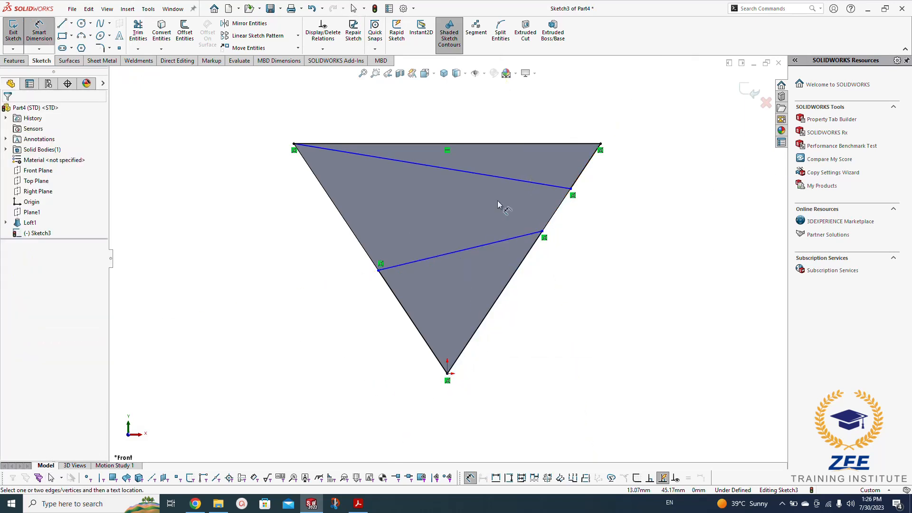
pyautogui.click(588, 164)
pyautogui.click(629, 171)
pyautogui.write('1')
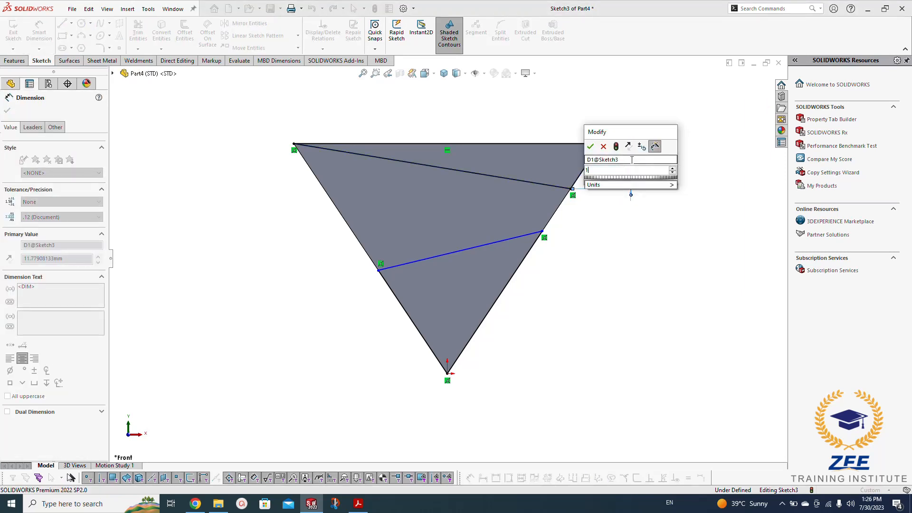
pyautogui.write('2')
pyautogui.press('Return')
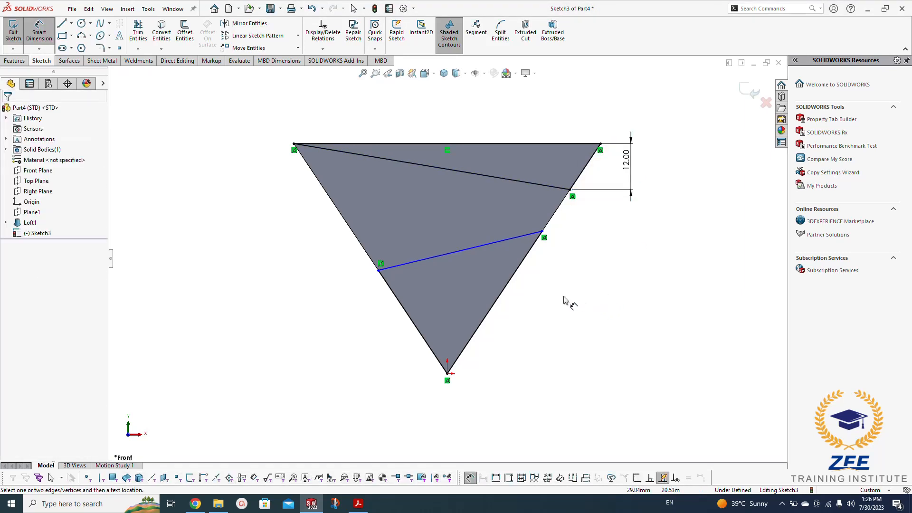
# Step: Dimension the lower triangle's vertical heights from the apex as 38 mm on its right side and 25 mm on its left side
pyautogui.click(515, 283)
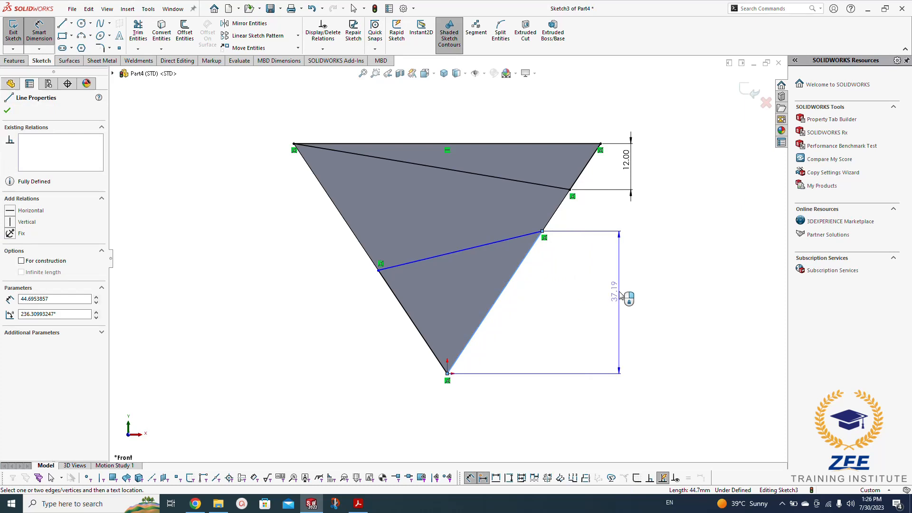
pyautogui.click(619, 293)
pyautogui.write('38')
pyautogui.press('Return')
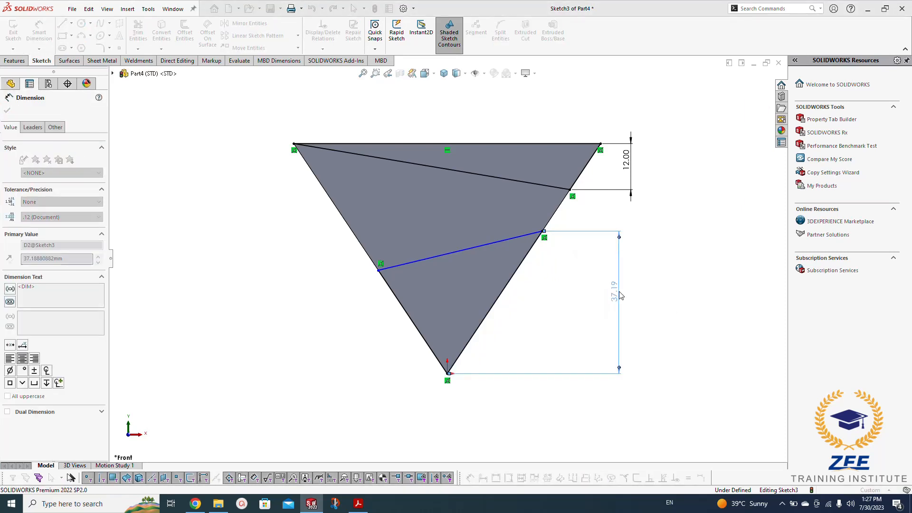
pyautogui.click(635, 331)
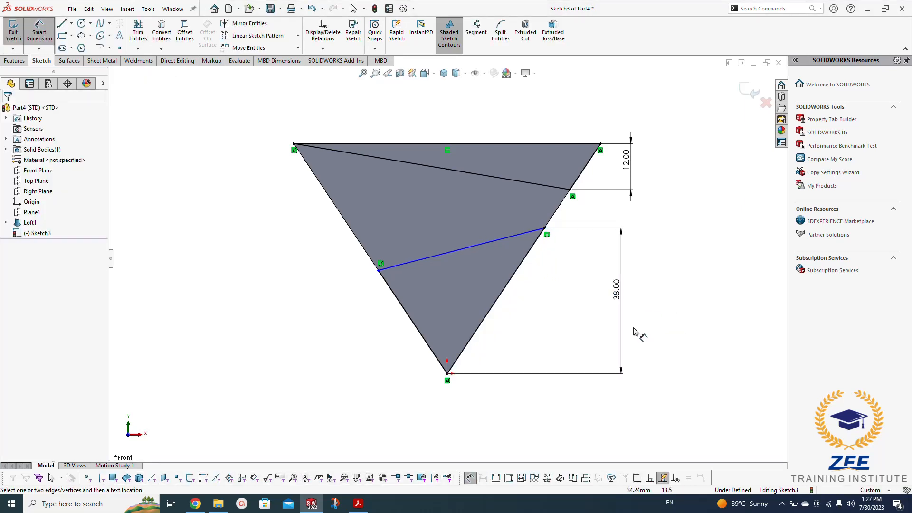
pyautogui.click(393, 290)
pyautogui.click(346, 310)
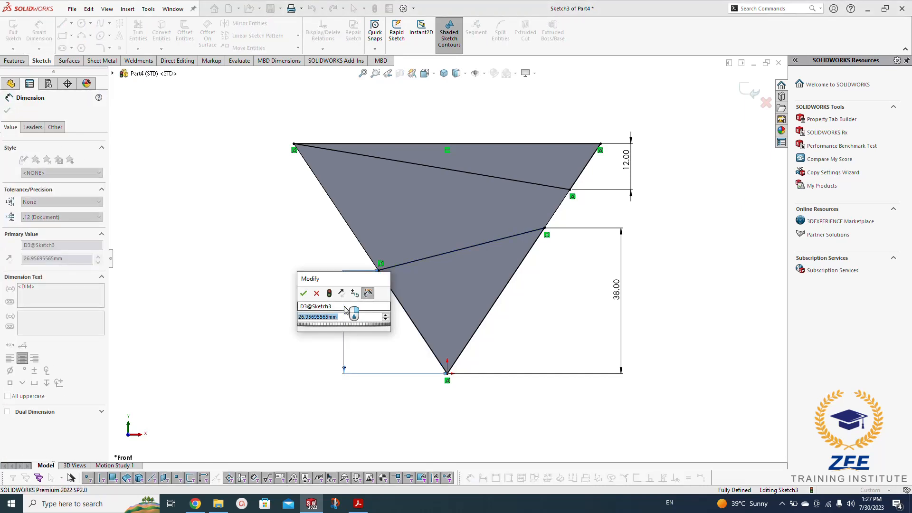
pyautogui.write('25')
pyautogui.press('Return')
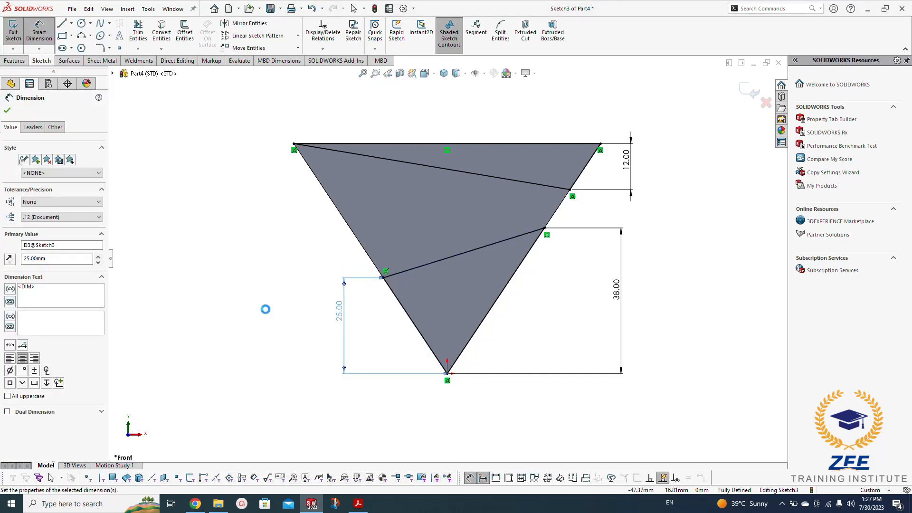
# Step: Cut both triangles out of the pyramid with an Extruded Cut set to Through All in both directions
pyautogui.moveTo(302, 272); pyautogui.dragTo(295, 291, button='middle')
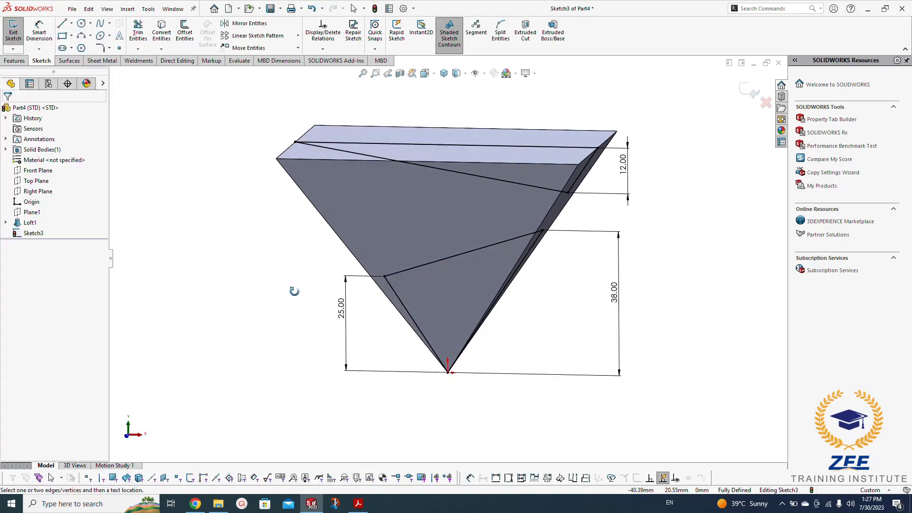
pyautogui.click(525, 30)
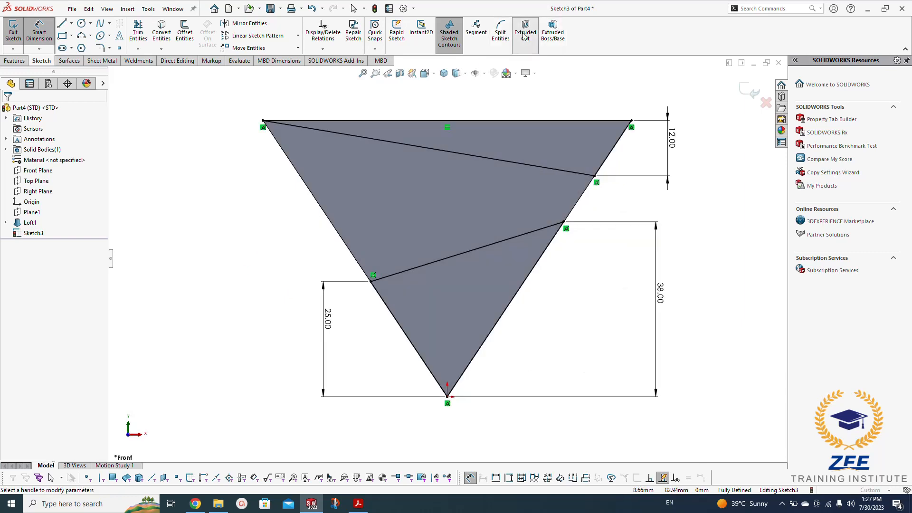
pyautogui.moveTo(249, 271); pyautogui.dragTo(245, 337, button='middle')
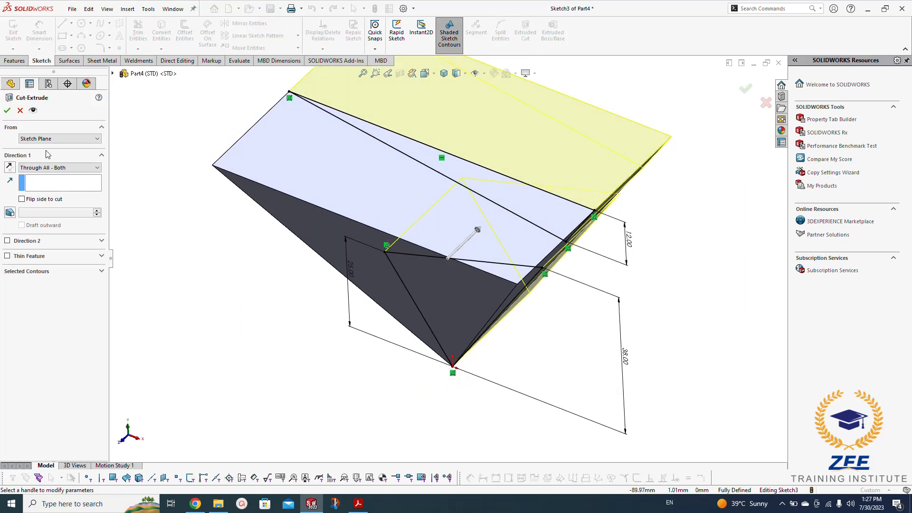
pyautogui.click(57, 167)
pyautogui.click(39, 195)
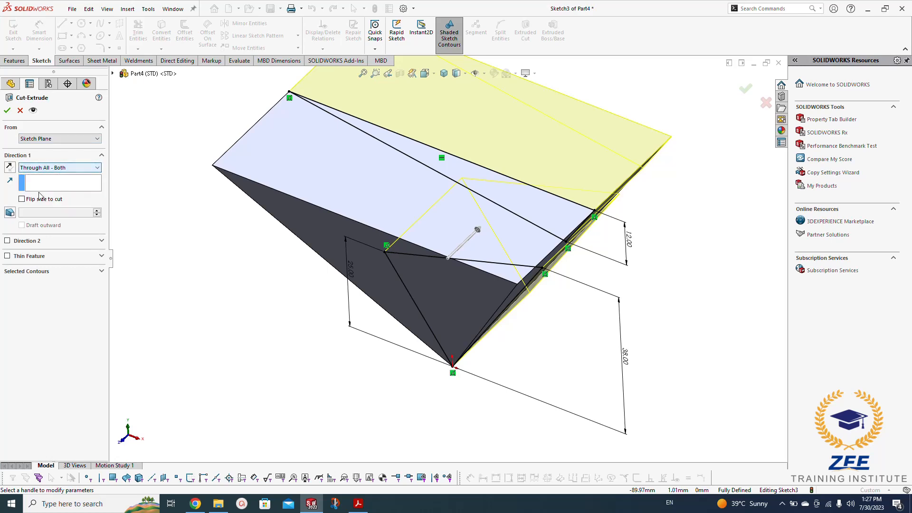
pyautogui.click(7, 242)
pyautogui.moveTo(247, 309); pyautogui.dragTo(228, 253, button='middle')
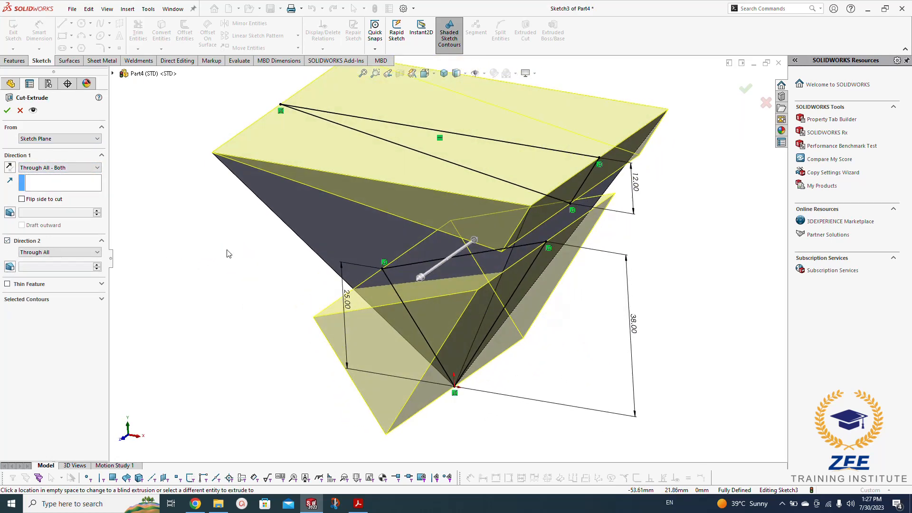
pyautogui.click(7, 110)
pyautogui.scroll(-3, 302, 301)
pyautogui.moveTo(348, 270); pyautogui.dragTo(379, 217, button='middle')
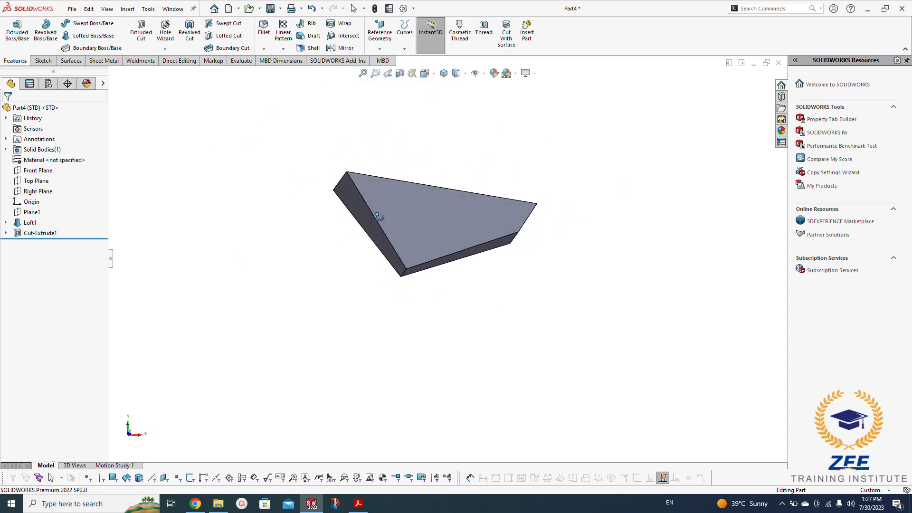
# Step: Start Convert to Sheet Metal on the pyramid body with 1 mm thickness, using the short end face as the fixed face
pyautogui.moveTo(376, 291); pyautogui.dragTo(305, 246, button='middle')
pyautogui.click(113, 61)
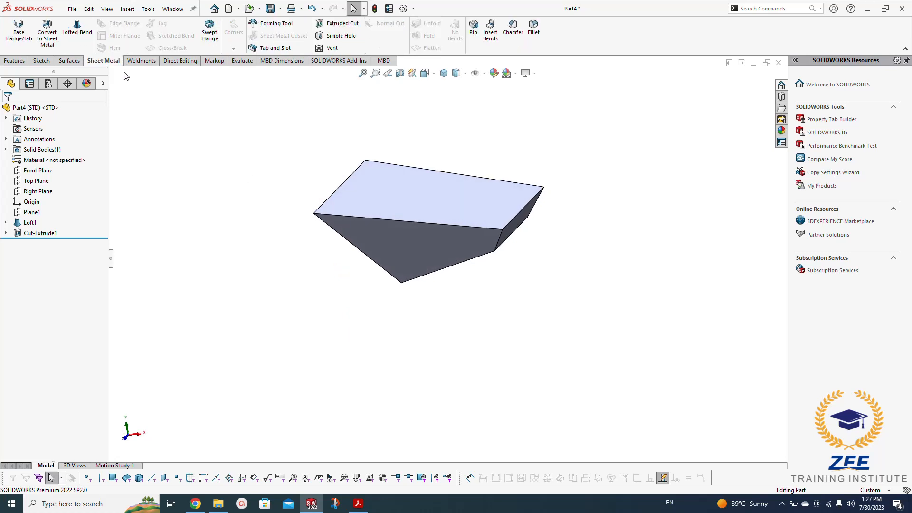
pyautogui.click(47, 33)
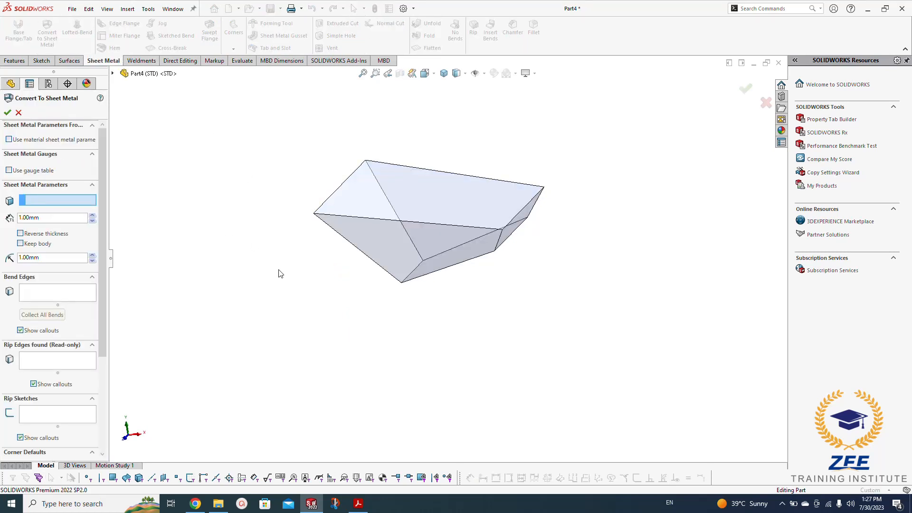
pyautogui.moveTo(279, 271); pyautogui.dragTo(256, 244, button='middle')
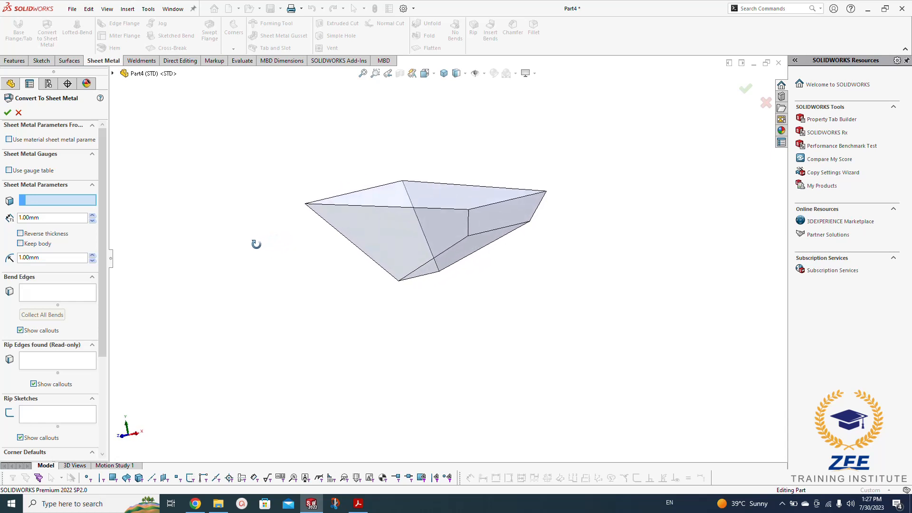
pyautogui.click(495, 212)
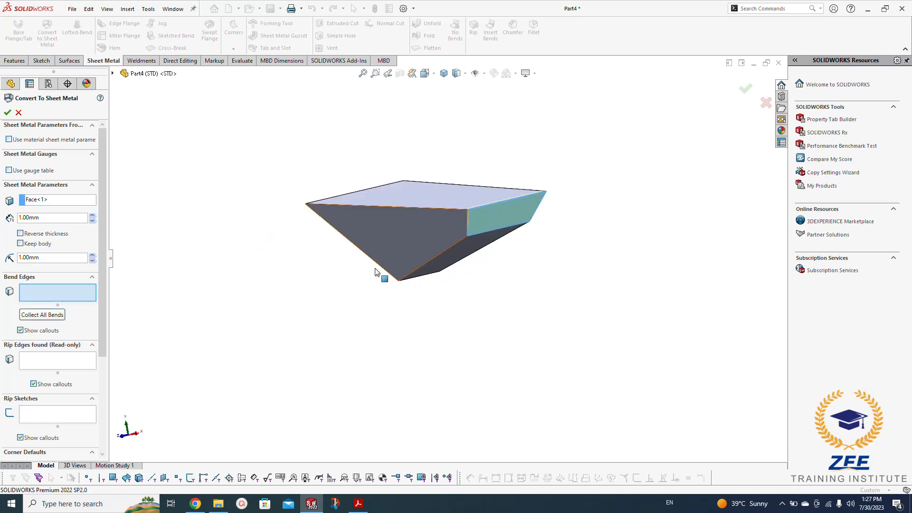
# Step: Make three of the body's four slanted corner edges bends, leaving one corner beside the short end face as the rip, and complete the conversion
pyautogui.moveTo(495, 340)
pyautogui.mouseDown(button='middle')
pyautogui.moveTo(490, 360)
pyautogui.moveTo(497, 348)
pyautogui.mouseUp(button='middle')
pyautogui.click(466, 246)
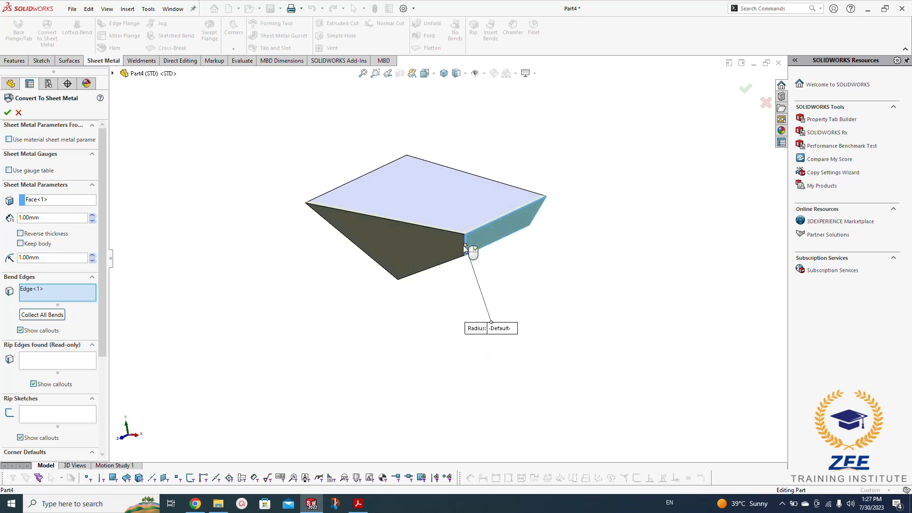
pyautogui.click(358, 249)
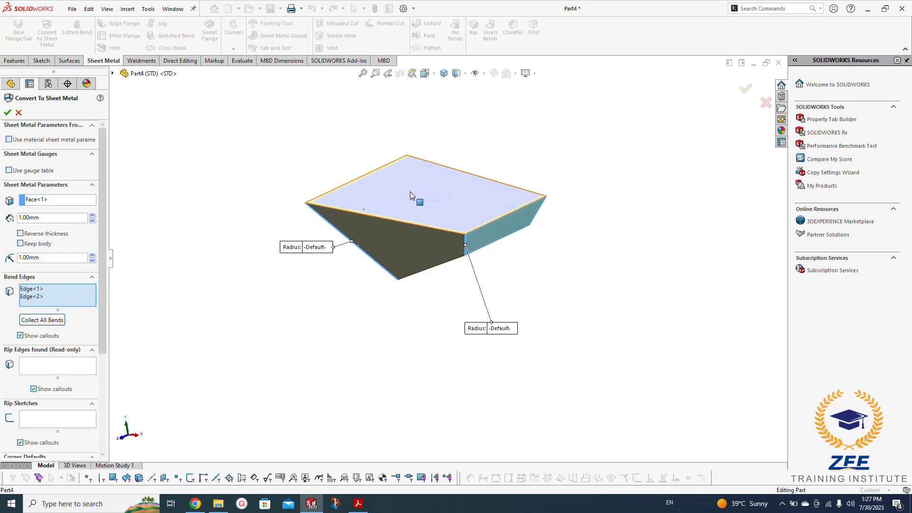
pyautogui.moveTo(411, 192); pyautogui.dragTo(429, 298, button='middle')
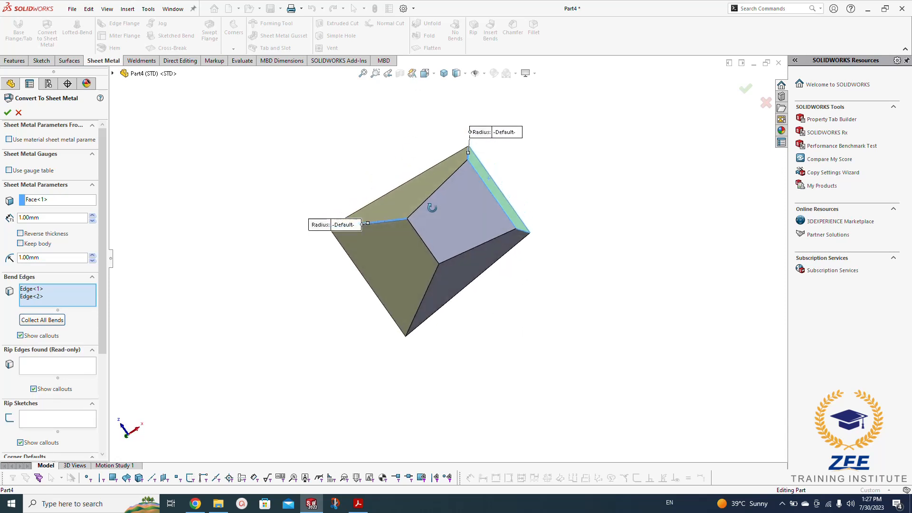
pyautogui.click(428, 298)
pyautogui.moveTo(505, 287)
pyautogui.mouseDown(button='middle')
pyautogui.moveTo(491, 281)
pyautogui.moveTo(503, 284)
pyautogui.mouseUp(button='middle')
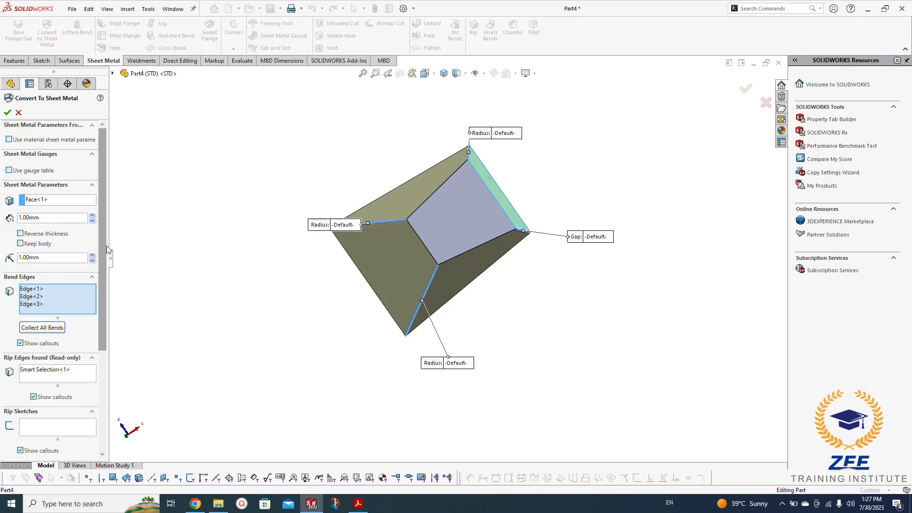
pyautogui.moveTo(104, 247); pyautogui.dragTo(100, 332)
pyautogui.click(50, 366)
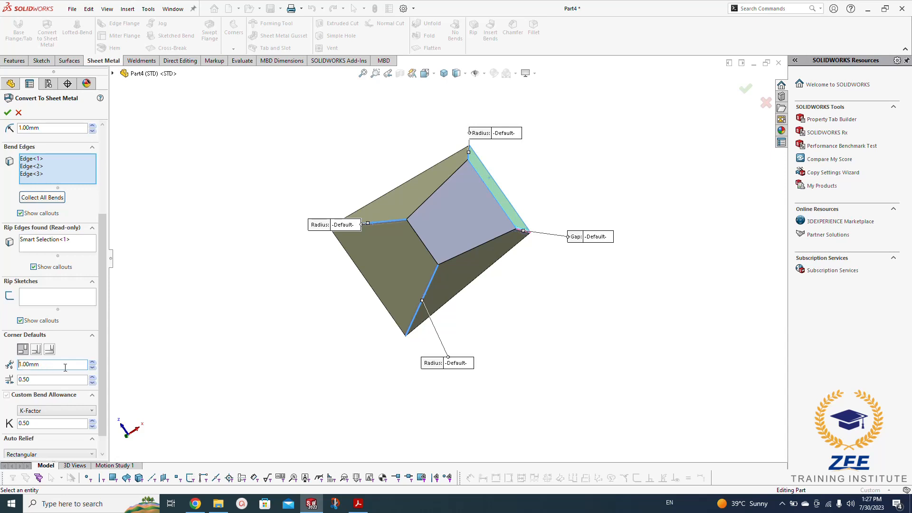
pyautogui.click(7, 114)
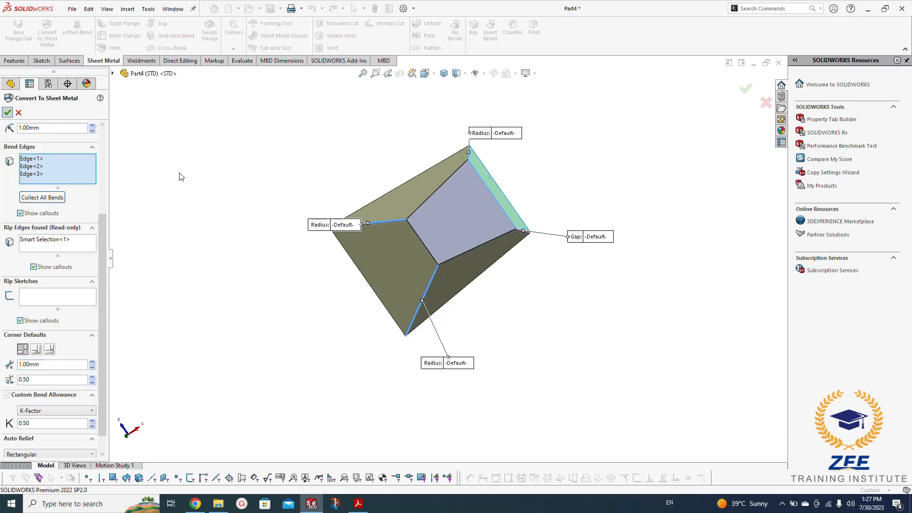
# Step: Examine the folded body from the front and top, and compare it with Figs. 11 and 12 in Acrobat Reader
pyautogui.moveTo(359, 150); pyautogui.dragTo(392, 349, button='middle')
pyautogui.press('space')
pyautogui.click(341, 327)
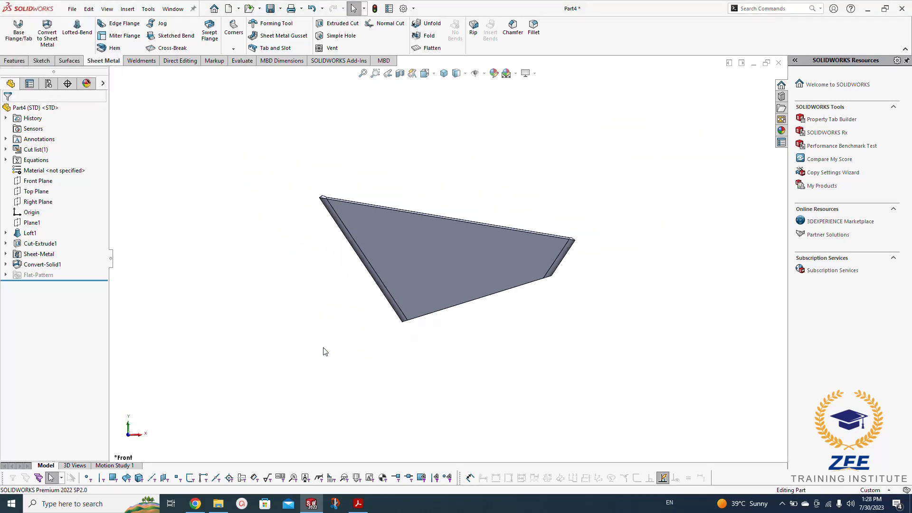
pyautogui.hotkey('ctrl', 'Down')
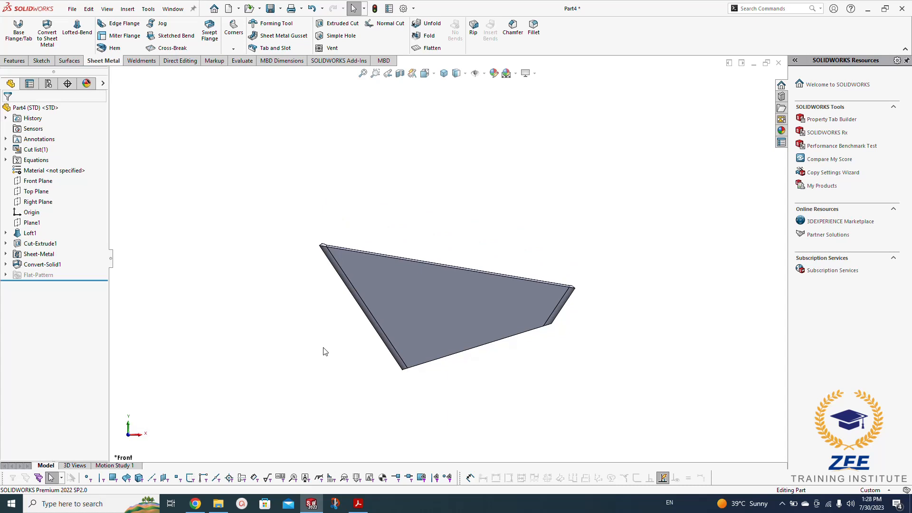
pyautogui.hotkey('ctrl', 'Up')
pyautogui.hotkey('shift', 'Down')
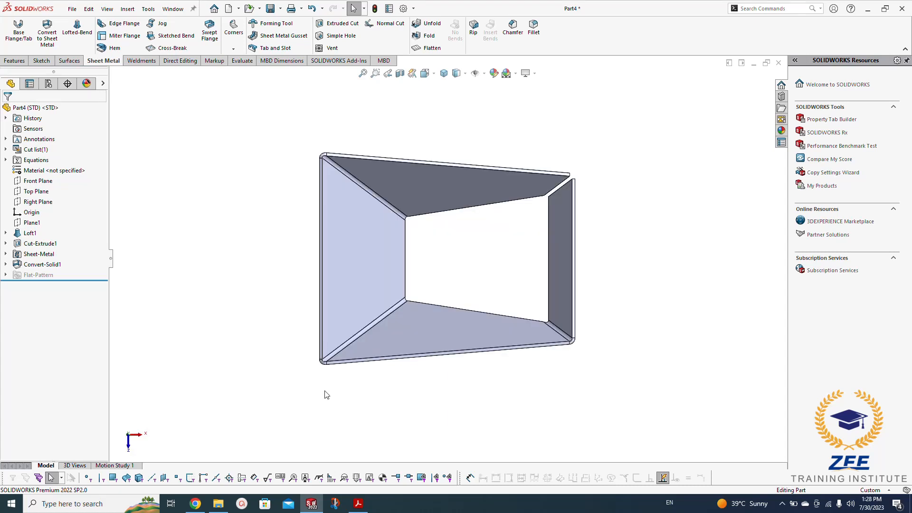
pyautogui.click(357, 504)
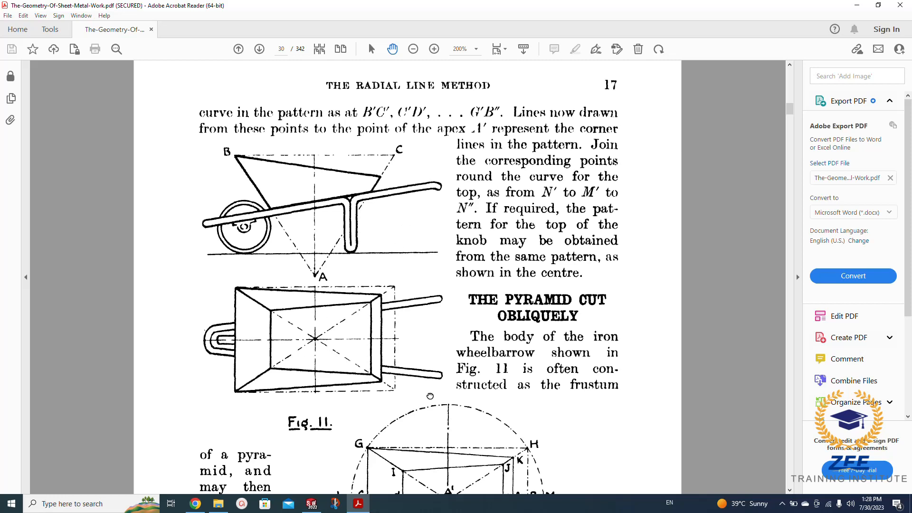
pyautogui.moveTo(430, 397); pyautogui.dragTo(428, 168)
pyautogui.scroll(-3, 428, 171)
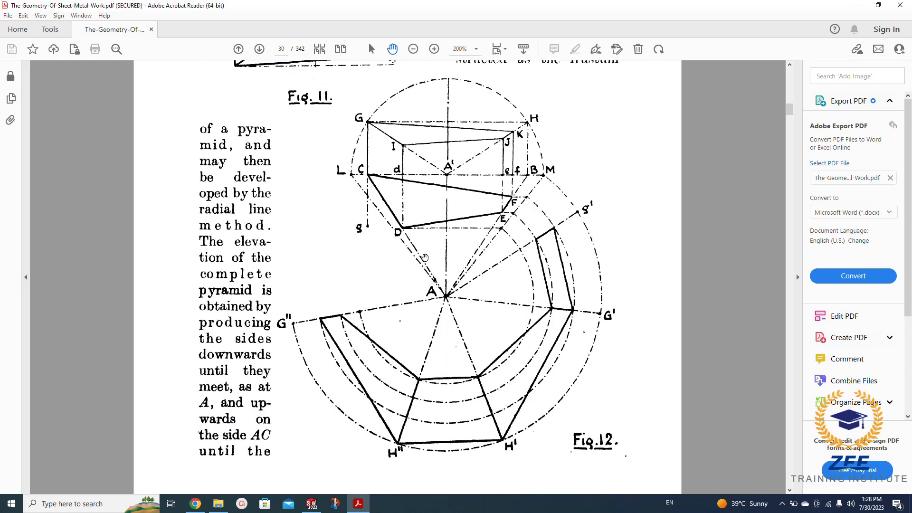
pyautogui.scroll(-1, 425, 236)
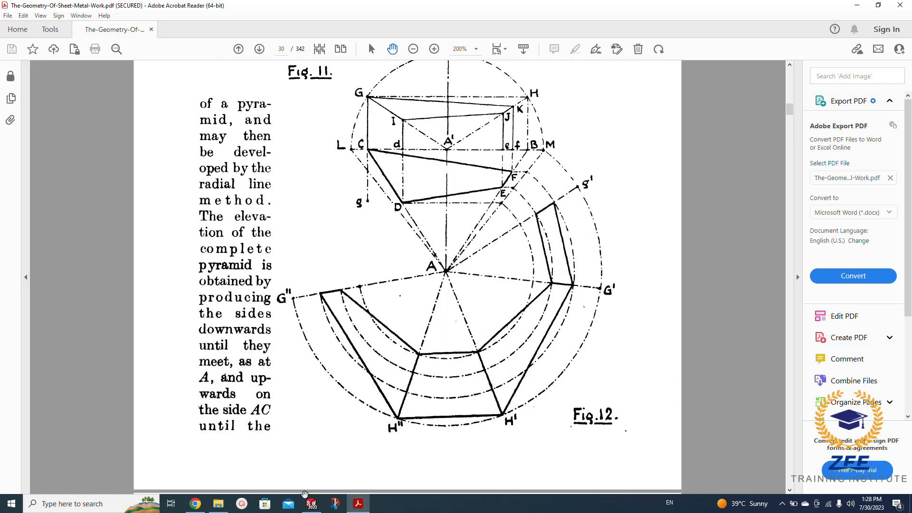
# Step: Switch to SOLIDWORKS, flatten the sheet metal body and view the flat pattern face-on
pyautogui.click(311, 503)
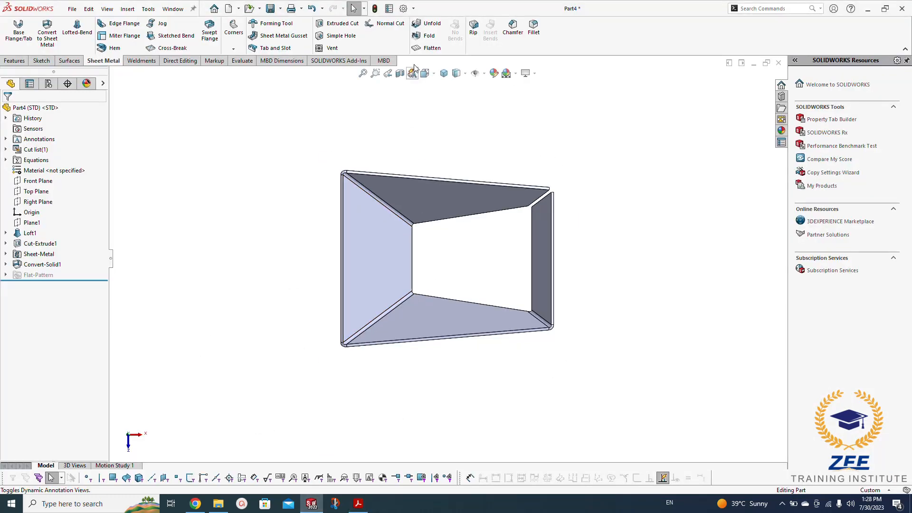
pyautogui.click(429, 48)
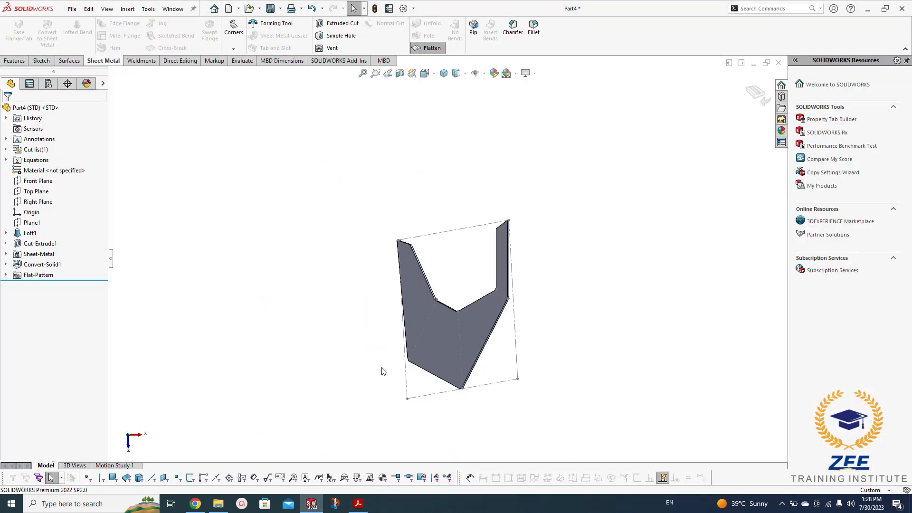
pyautogui.click(436, 347)
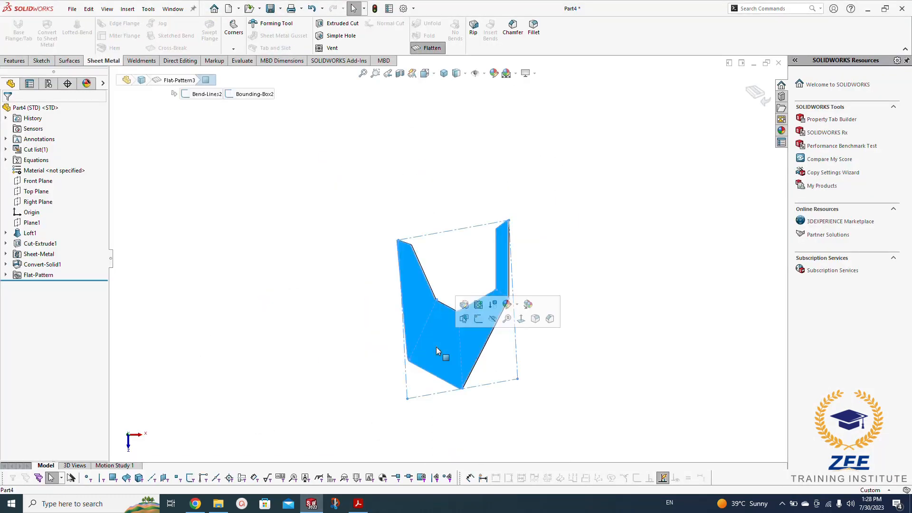
pyautogui.click(522, 318)
pyautogui.click(263, 287)
pyautogui.moveTo(520, 265); pyautogui.dragTo(413, 454, button='middle')
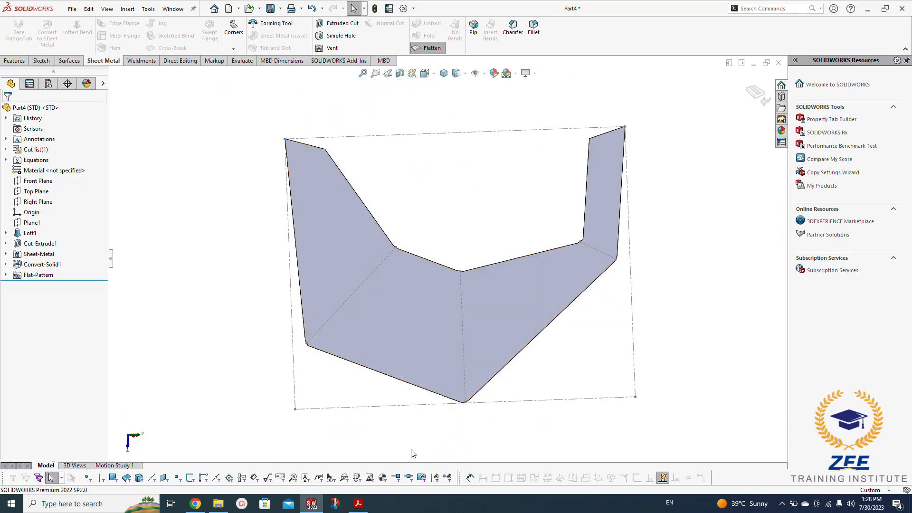
# Step: Compare the flat pattern's outline and bend corners with the development in Fig. 12 in Acrobat Reader
pyautogui.click(359, 505)
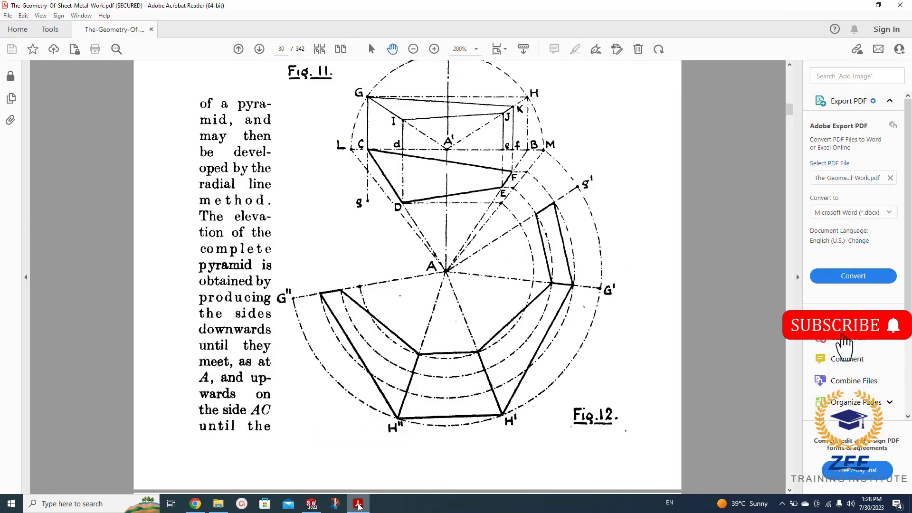
pyautogui.click(359, 505)
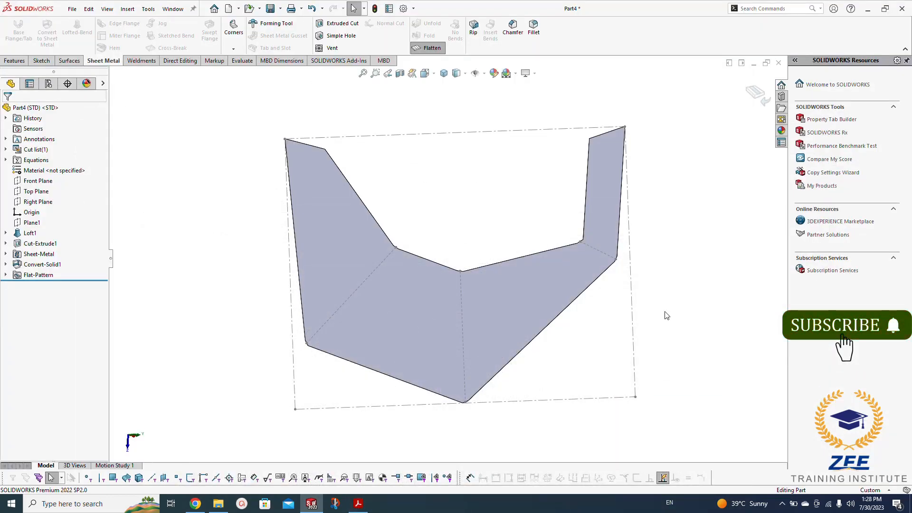
pyautogui.scroll(-5, 625, 240)
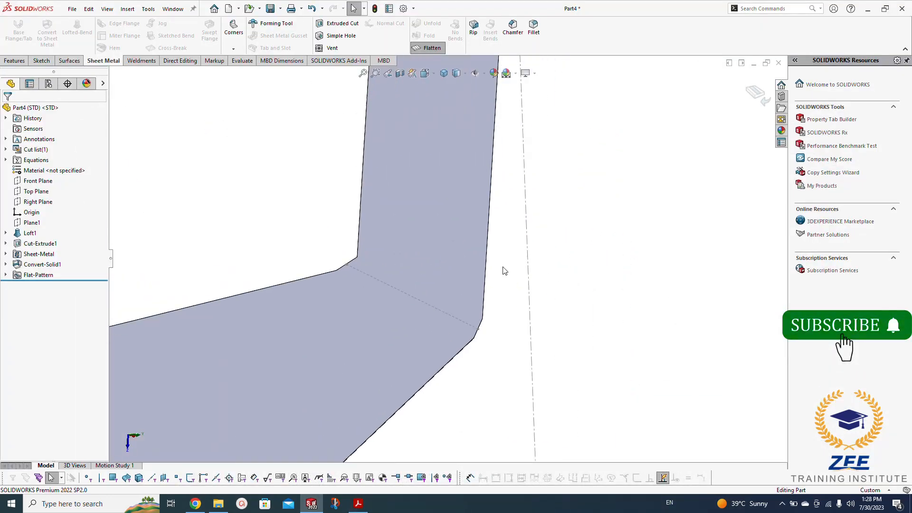
pyautogui.scroll(-2, 403, 290)
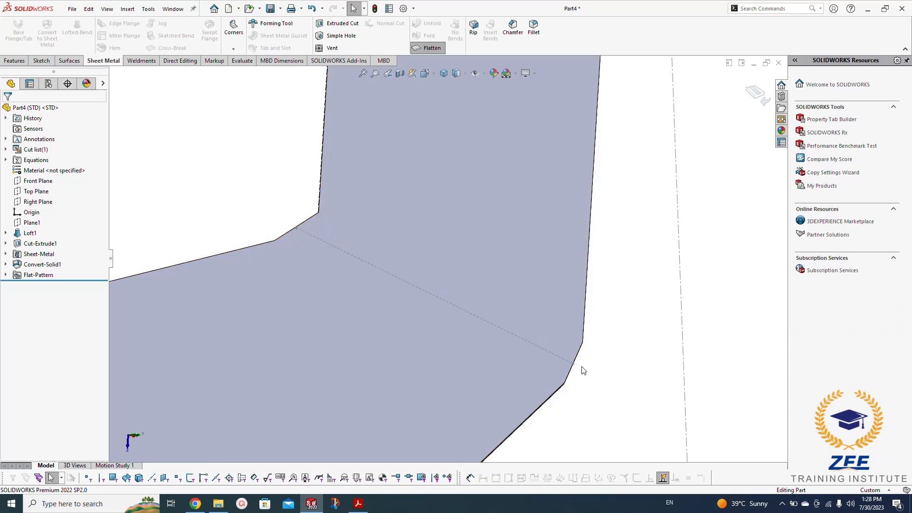
pyautogui.scroll(5, 575, 366)
pyautogui.scroll(-4, 342, 266)
pyautogui.moveTo(379, 262); pyautogui.dragTo(387, 316, button='middle')
pyautogui.click(355, 507)
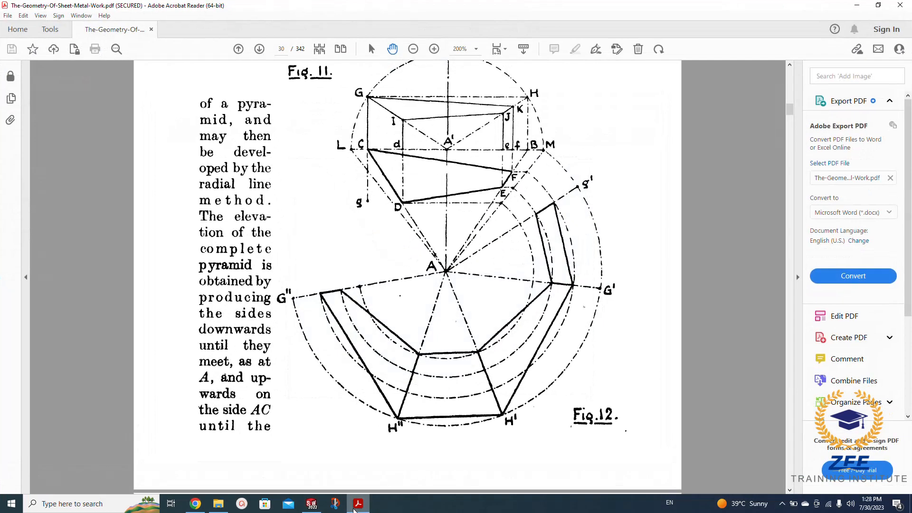
pyautogui.click(354, 508)
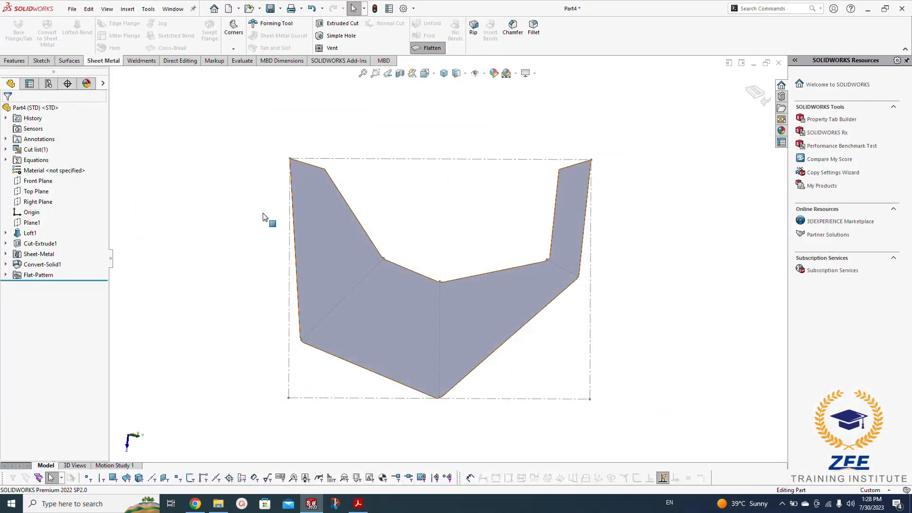
# Step: Fold the flat pattern back into the wheelbarrow body and view it isometrically
pyautogui.click(434, 49)
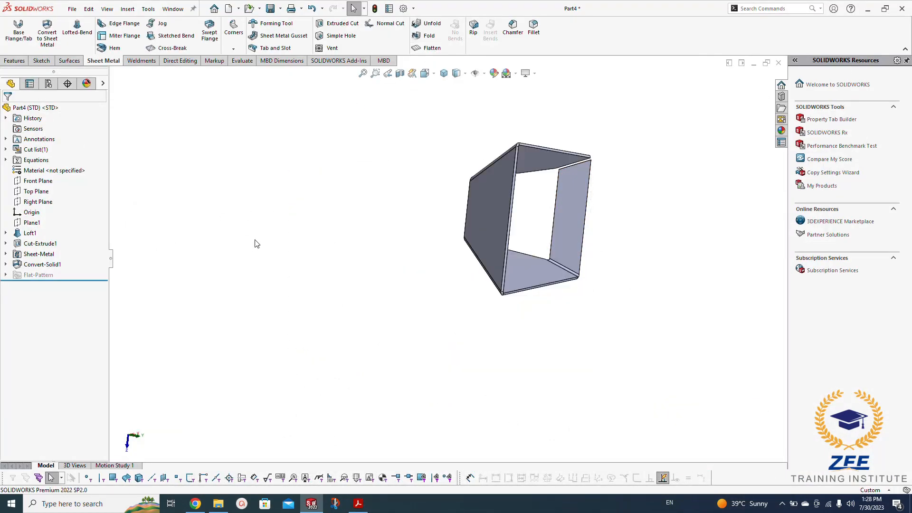
pyautogui.click(444, 74)
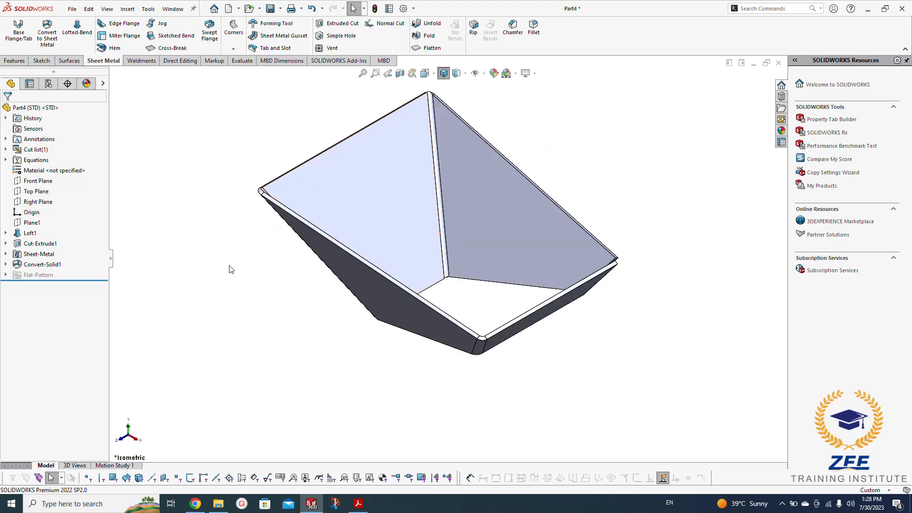
pyautogui.moveTo(258, 301); pyautogui.dragTo(252, 283, button='middle')
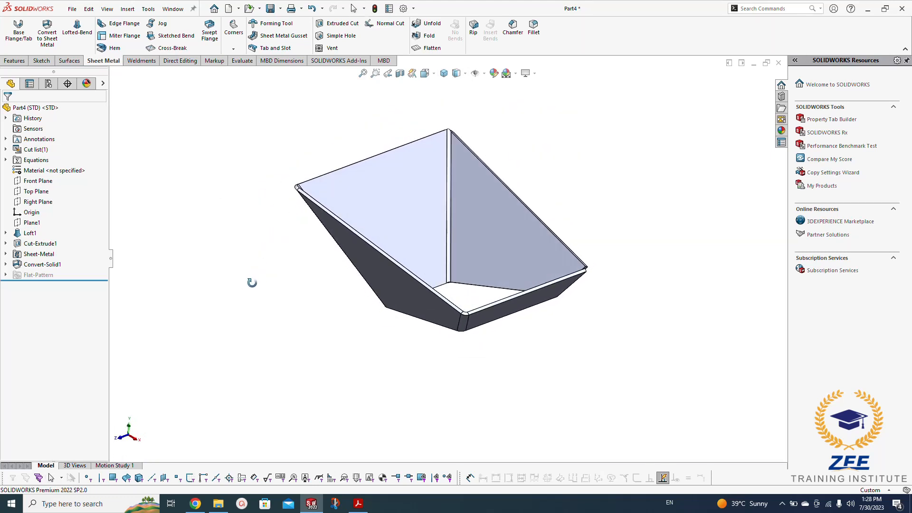